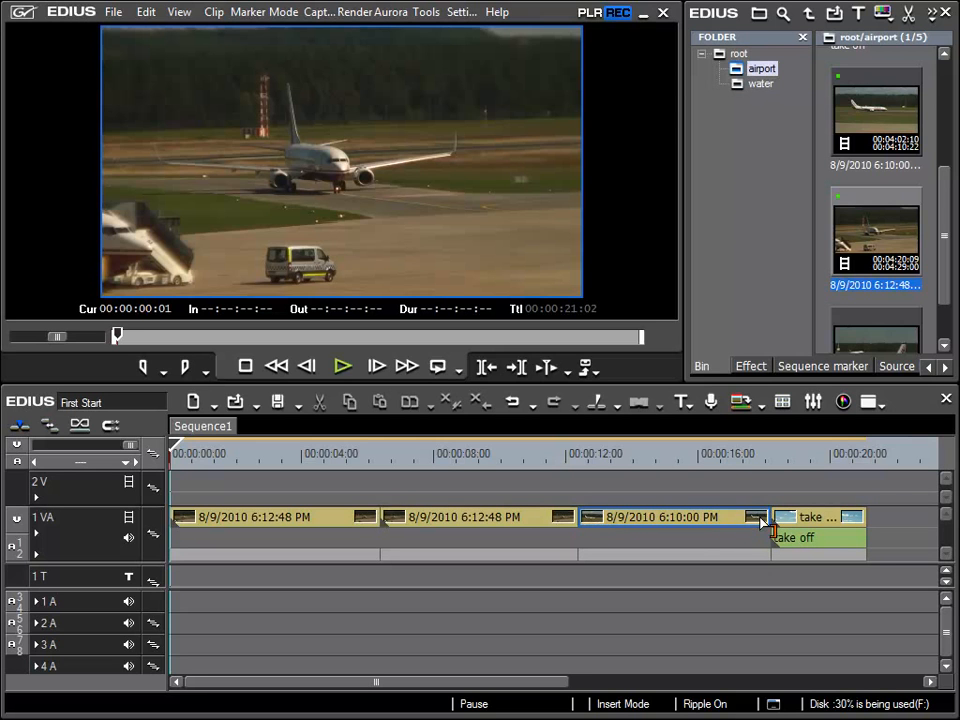
Place the playhead at 00:00:17:20 and ripple-extend the third clip's out point on track 1 VA to about 00:00:18:16
{"action": "left_click", "coordinate": [703, 455]}
{"action": "left_click_drag", "start_coordinate": [703, 455], "coordinate": [756, 456]}
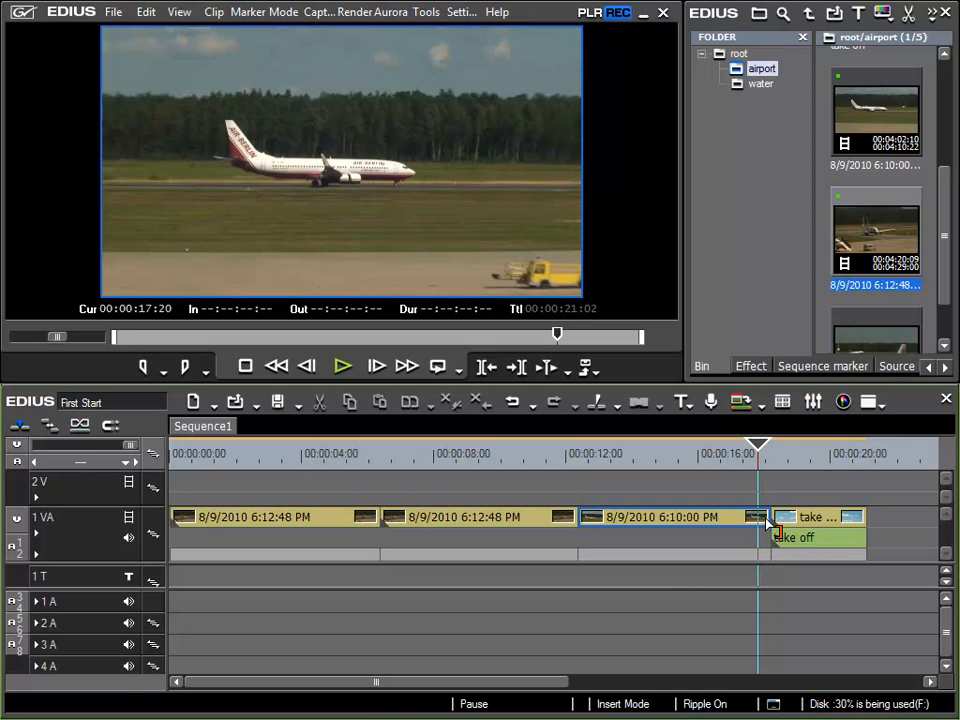
{"action": "left_click_drag", "start_coordinate": [767, 521], "coordinate": [786, 527]}
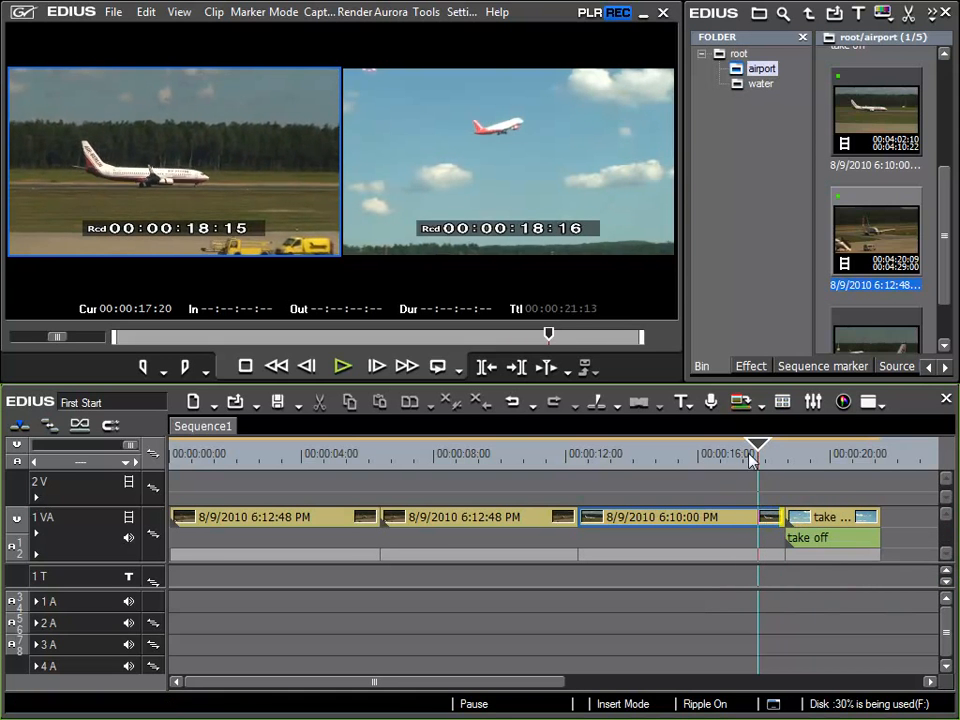
Move the playhead to 00:00:16:23, trim the third clip's out point back to it by its edge, and undo the trim
{"action": "mouse_move", "coordinate": [755, 455]}
{"action": "left_mouse_down"}
{"action": "mouse_move", "coordinate": [740, 451]}
{"action": "mouse_move", "coordinate": [757, 456]}
{"action": "mouse_move", "coordinate": [748, 458]}
{"action": "left_mouse_up"}
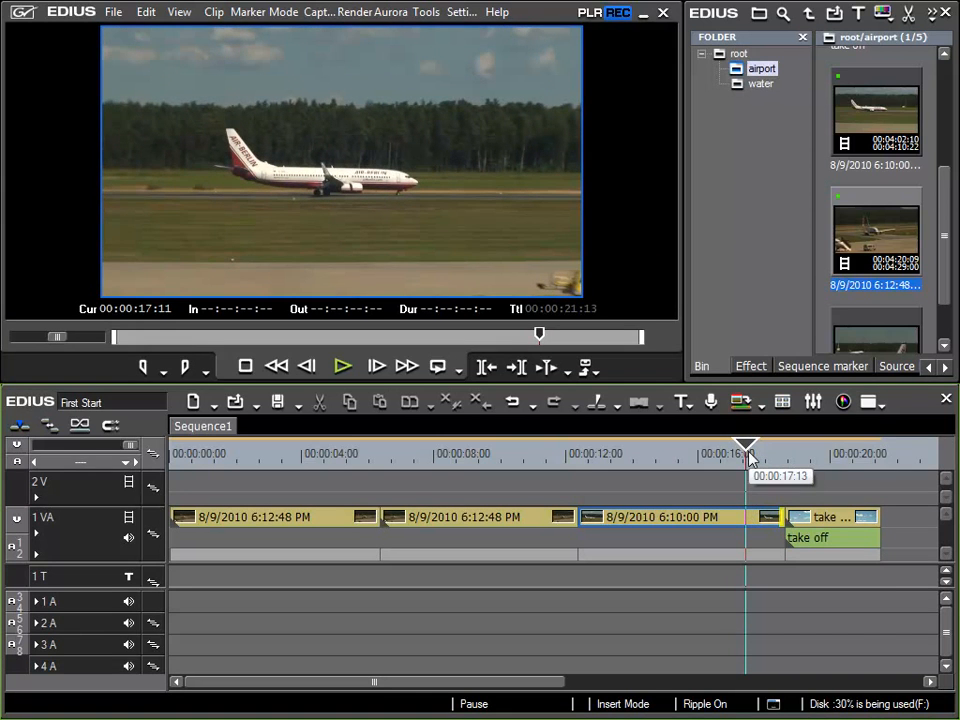
{"action": "key", "text": "Left"}
{"action": "key", "text": "Left"}
{"action": "key", "text": "Left"}
{"action": "key", "text": "Left"}
{"action": "key", "text": "Left"}
{"action": "key", "text": "Left"}
{"action": "key", "text": "Left"}
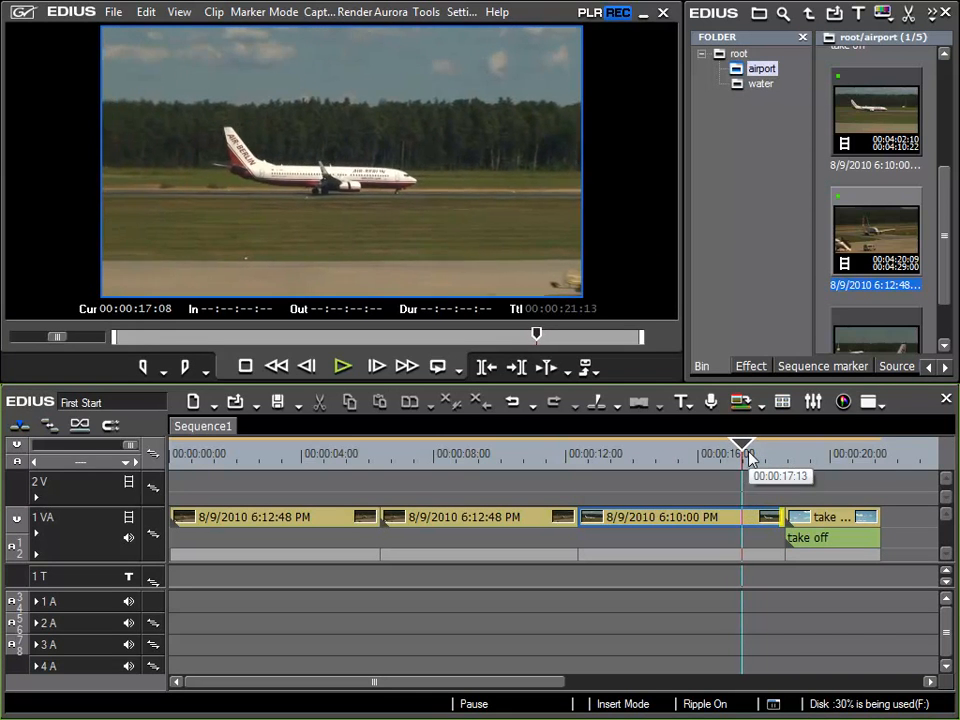
{"action": "key", "text": "Left"}
{"action": "key", "text": "Left"}
{"action": "key", "text": "Left"}
{"action": "key", "text": "Left"}
{"action": "key", "text": "Left"}
{"action": "key", "text": "Left"}
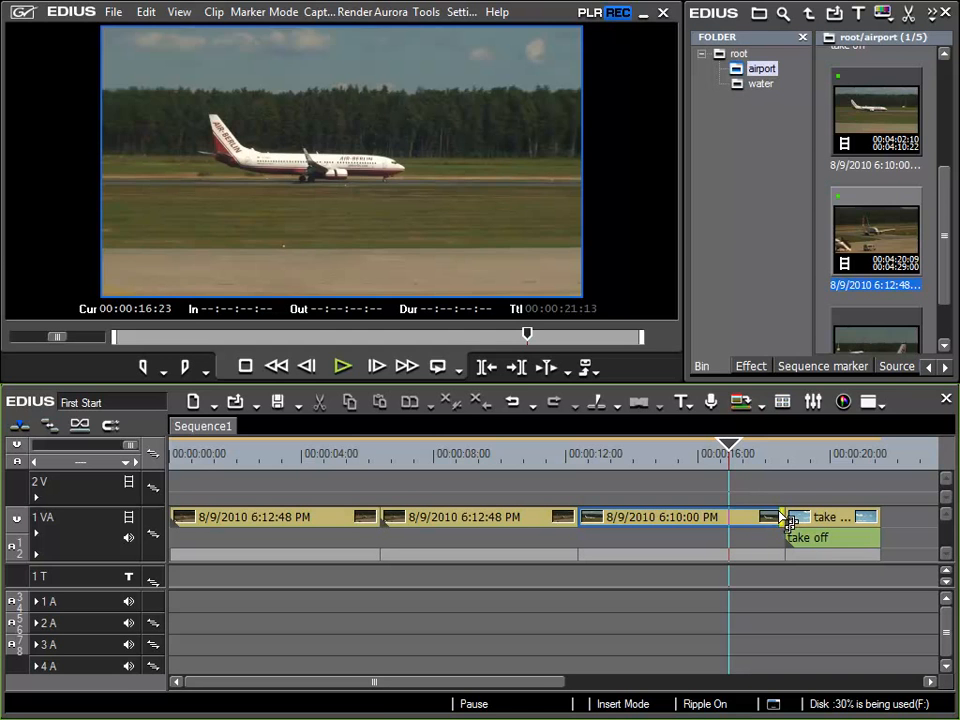
{"action": "left_click_drag", "start_coordinate": [788, 523], "coordinate": [727, 512]}
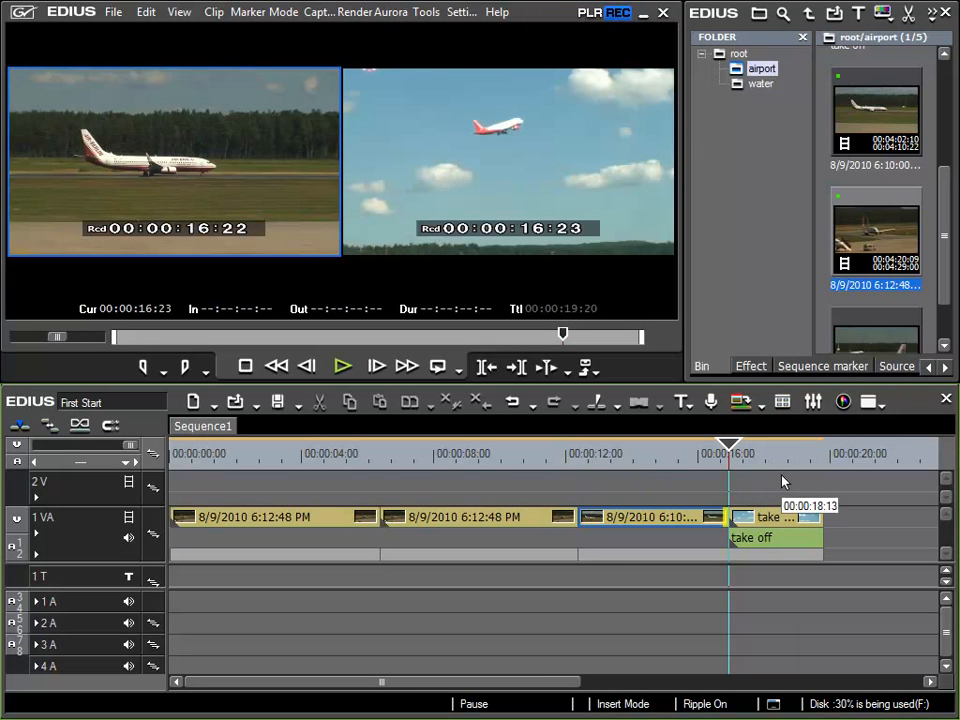
{"action": "left_click", "coordinate": [517, 403]}
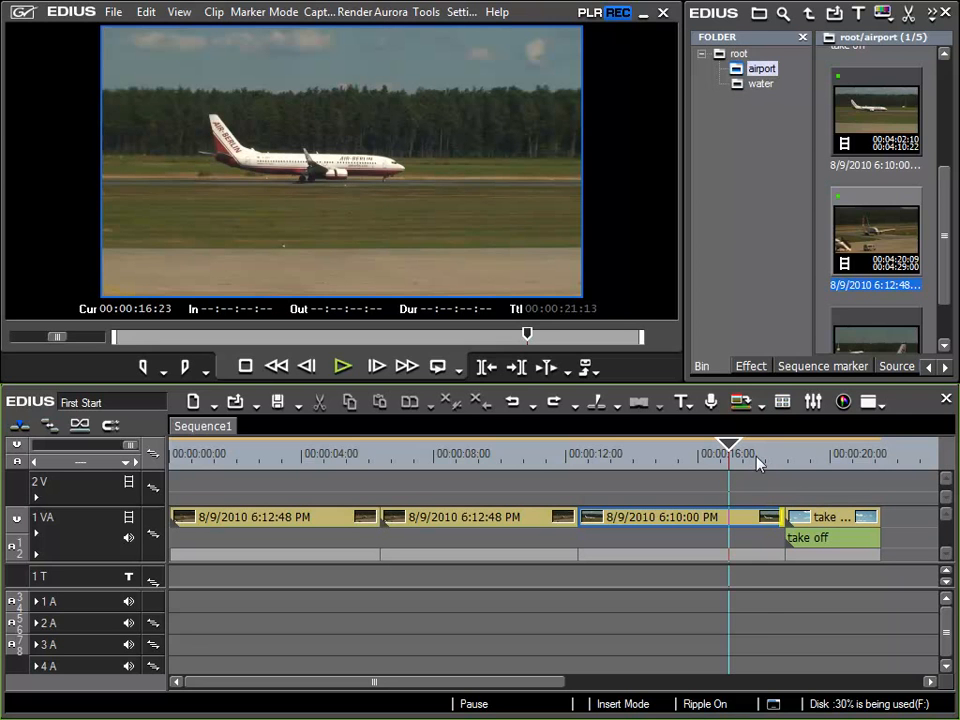
Keep the playhead at 00:00:16:23, cut the selected third clip's end at the playhead with ripple on, and undo the cut
{"action": "mouse_move", "coordinate": [760, 458]}
{"action": "left_mouse_down"}
{"action": "mouse_move", "coordinate": [707, 457]}
{"action": "mouse_move", "coordinate": [741, 457]}
{"action": "left_mouse_up"}
{"action": "key", "text": "Left"}
{"action": "key", "text": "Left"}
{"action": "key", "text": "Left"}
{"action": "key", "text": "Left"}
{"action": "key", "text": "Left"}
{"action": "key", "text": "Left"}
{"action": "key", "text": "Left"}
{"action": "key", "text": "Left"}
{"action": "key", "text": "Left"}
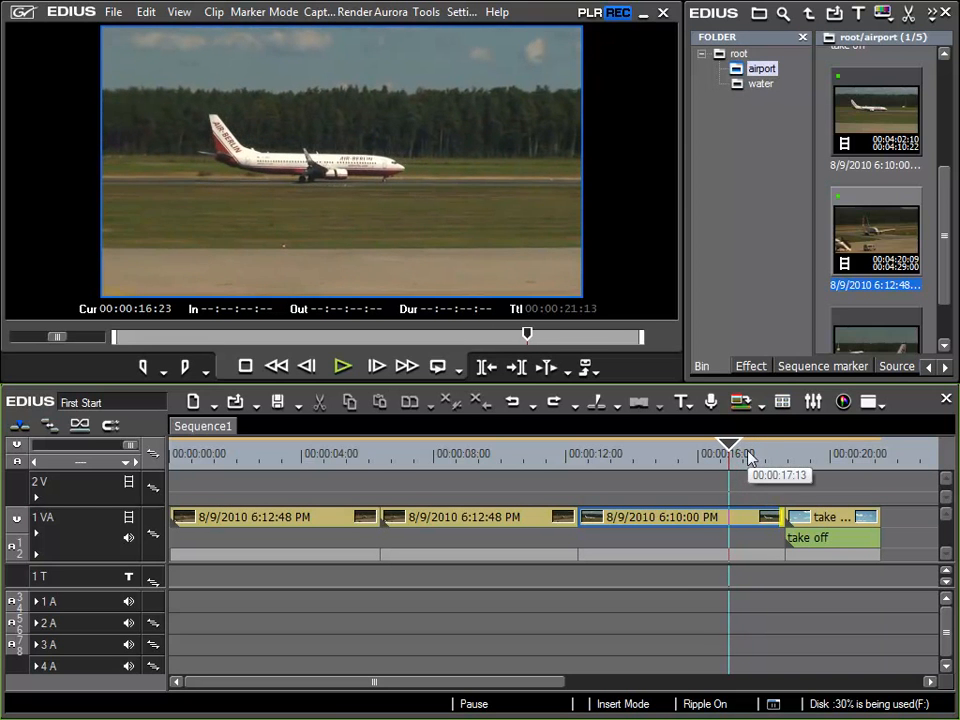
{"action": "left_click", "coordinate": [692, 520]}
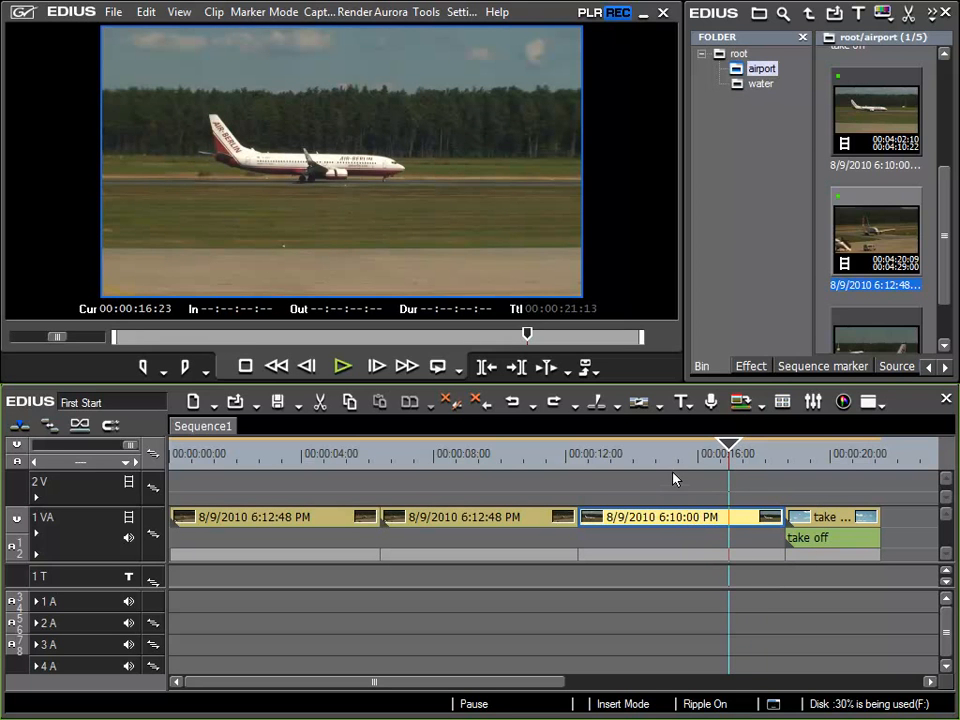
{"action": "key", "text": "m"}
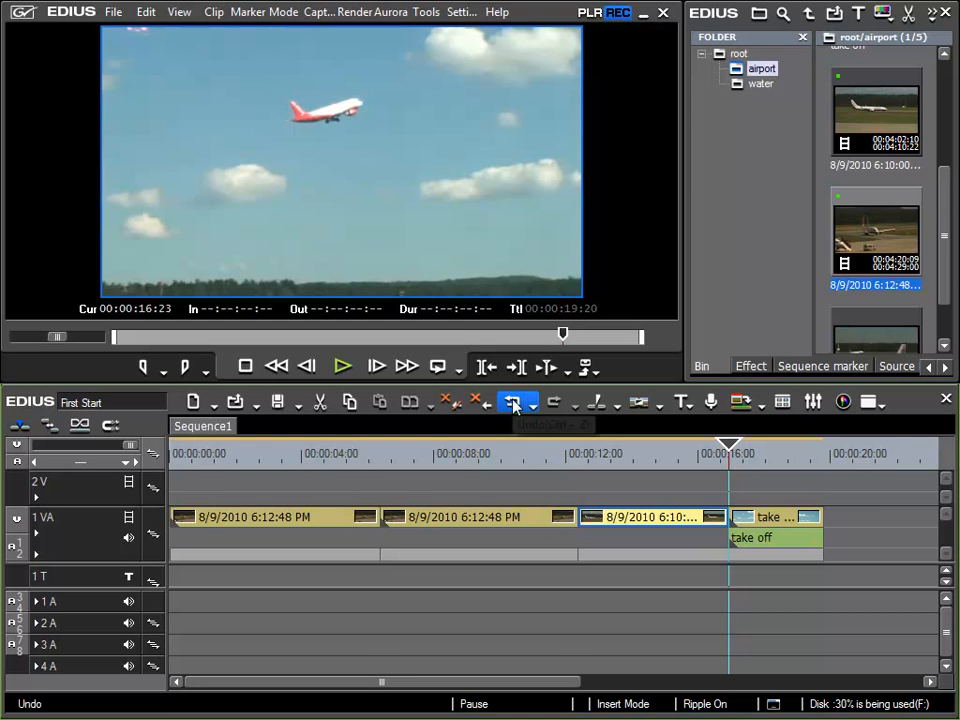
{"action": "left_click", "coordinate": [507, 410]}
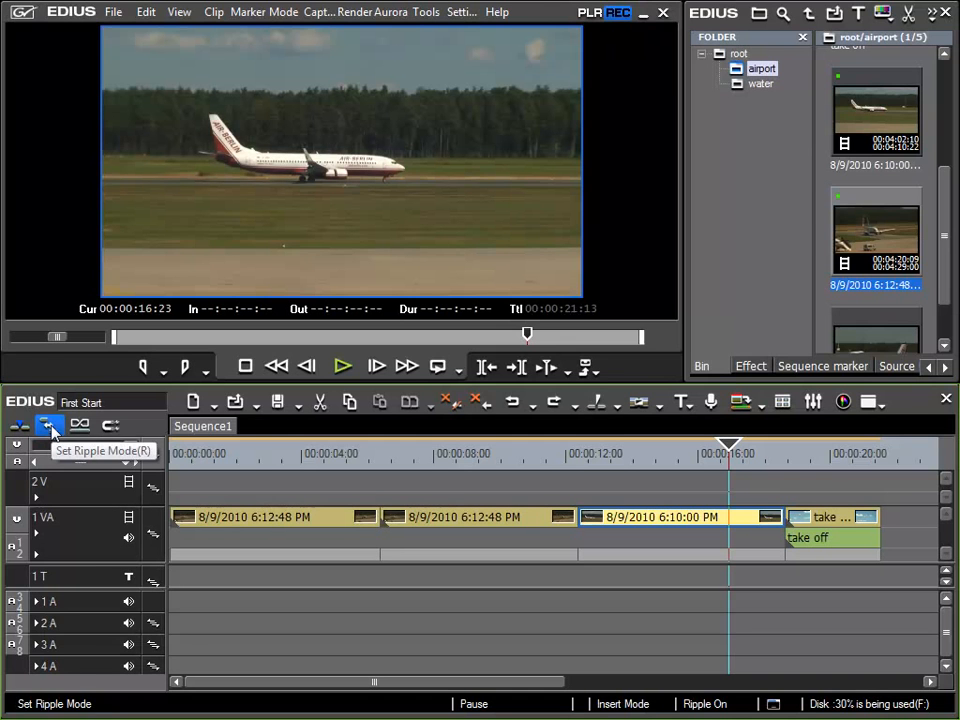
With ripple mode off, trim the third clip's end to the playhead, once plainly and once with ripple trim, undoing each trim
{"action": "left_click", "coordinate": [48, 424]}
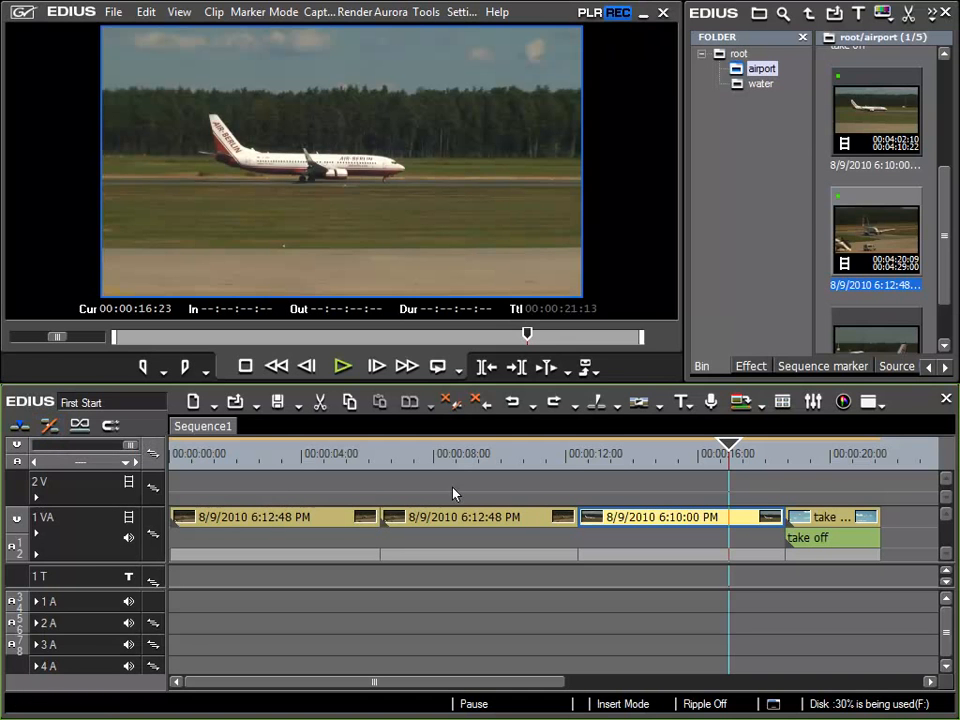
{"action": "key", "text": "m"}
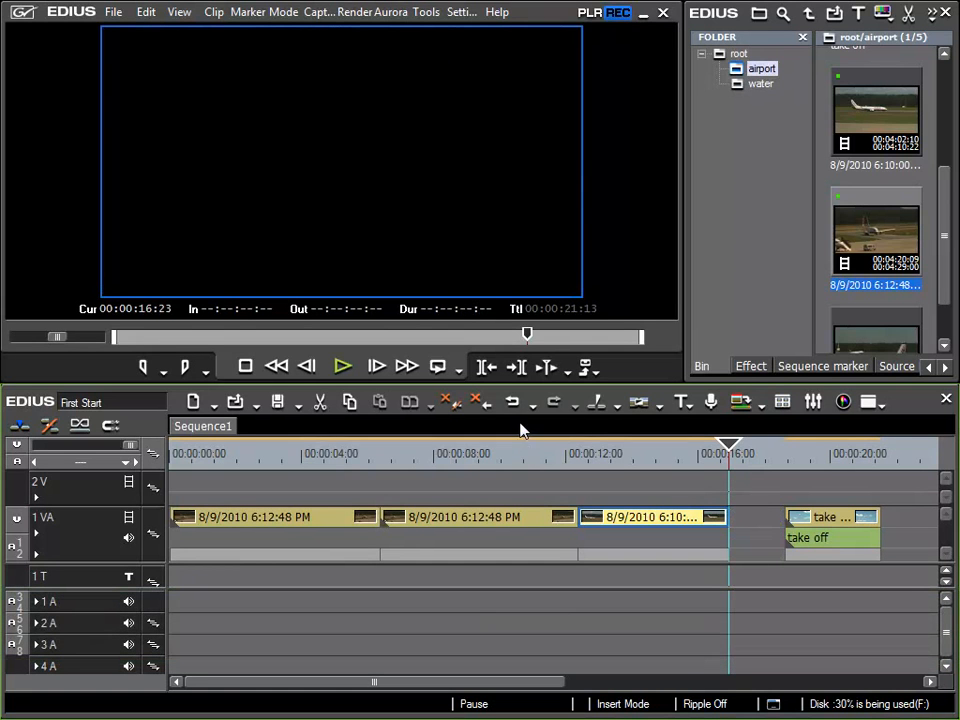
{"action": "left_click", "coordinate": [513, 405]}
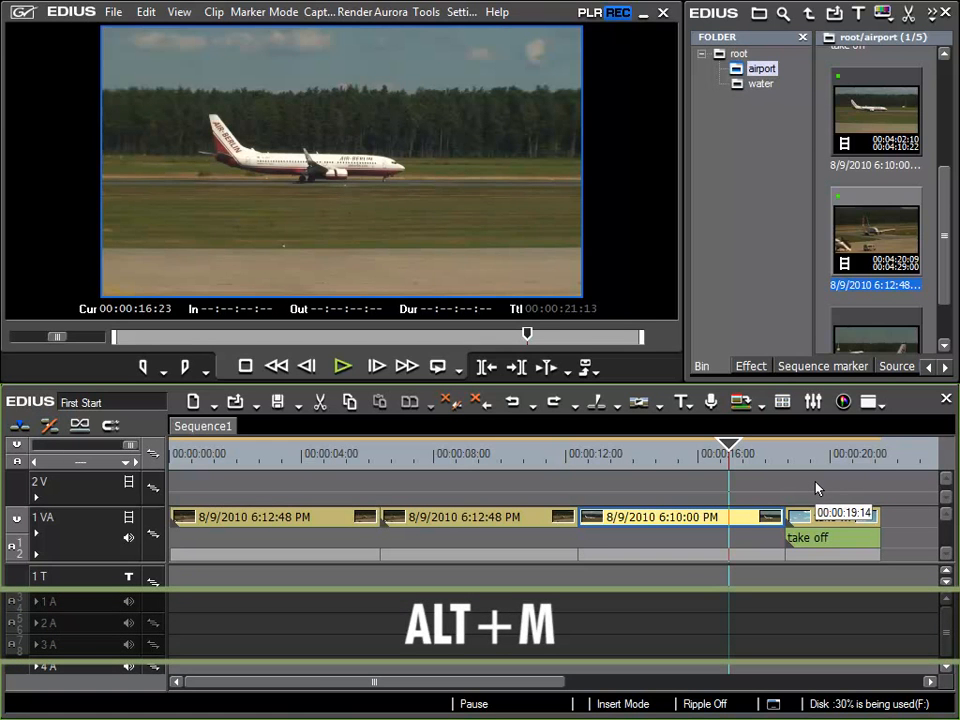
{"action": "key", "text": "alt+m"}
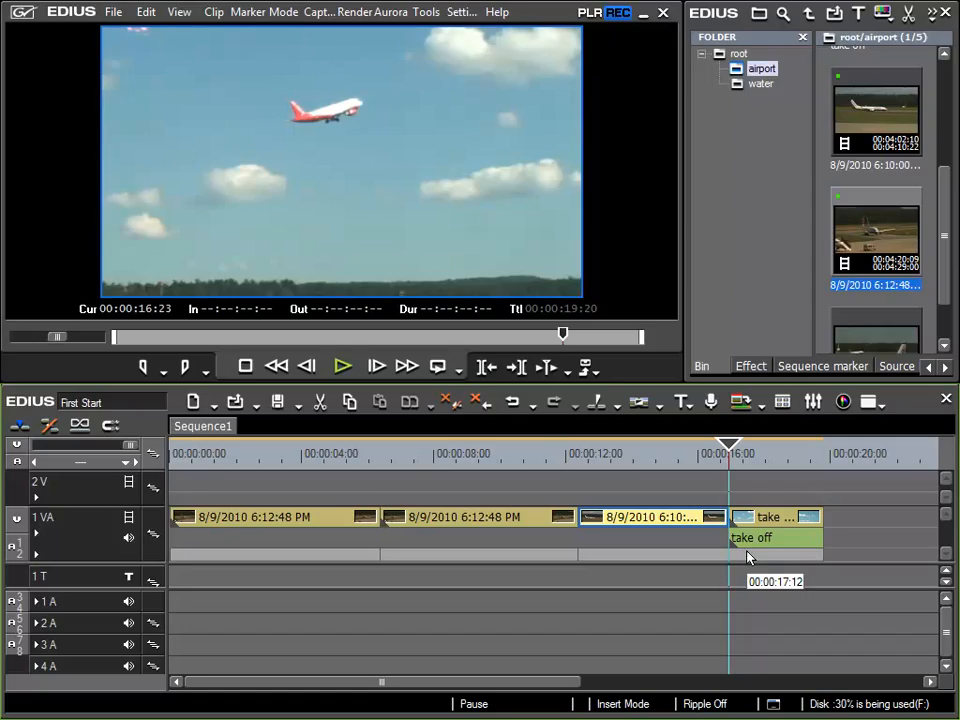
{"action": "left_click", "coordinate": [513, 410]}
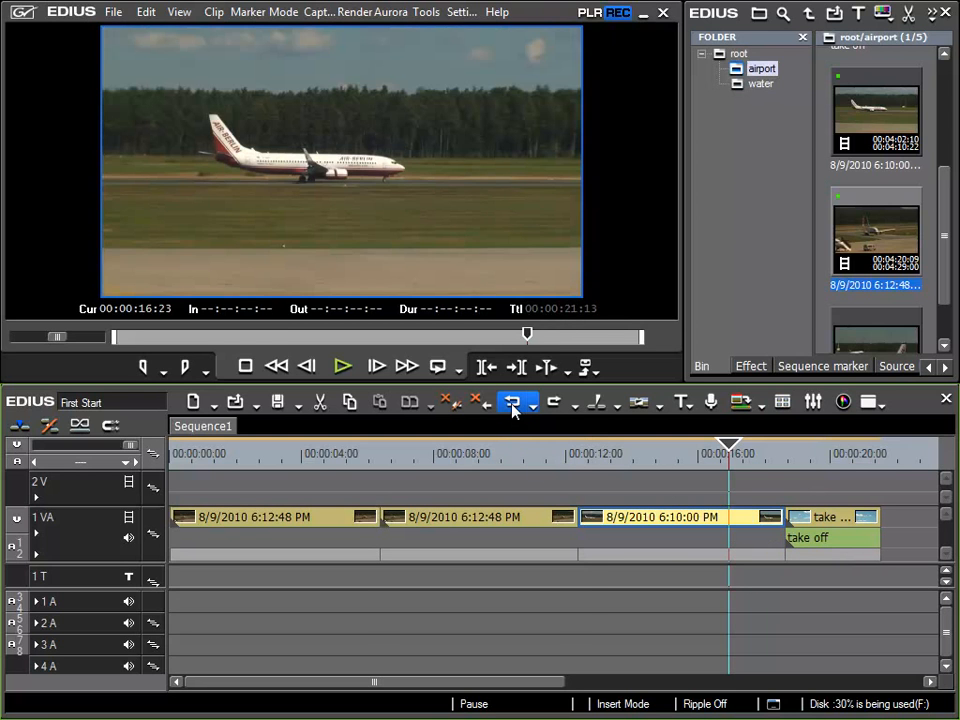
Move the playhead to 00:00:16:17 and trim the third clip's start to it, once plainly and once with ripple trim, undoing each
{"action": "left_click", "coordinate": [591, 461]}
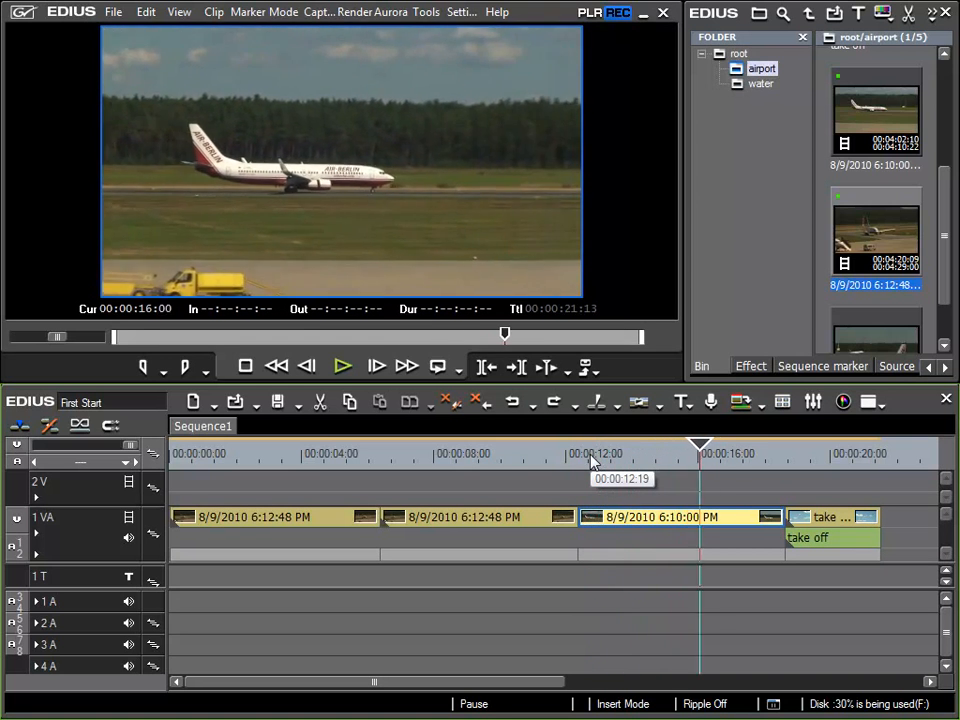
{"action": "key", "text": "Left"}
{"action": "key", "text": "Left"}
{"action": "key", "text": "Left"}
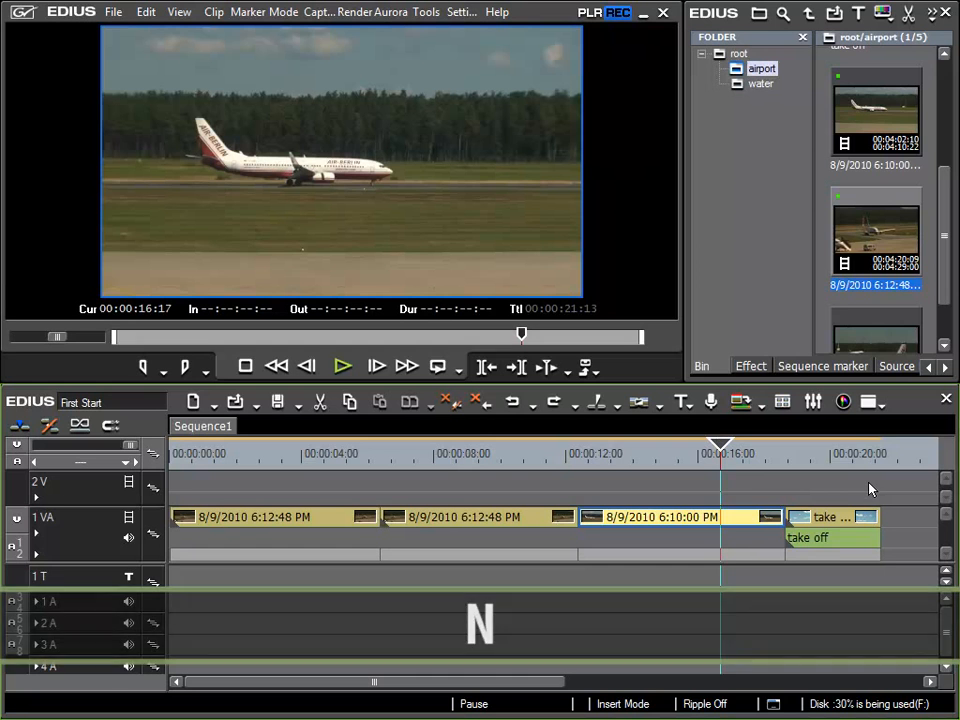
{"action": "key", "text": "n"}
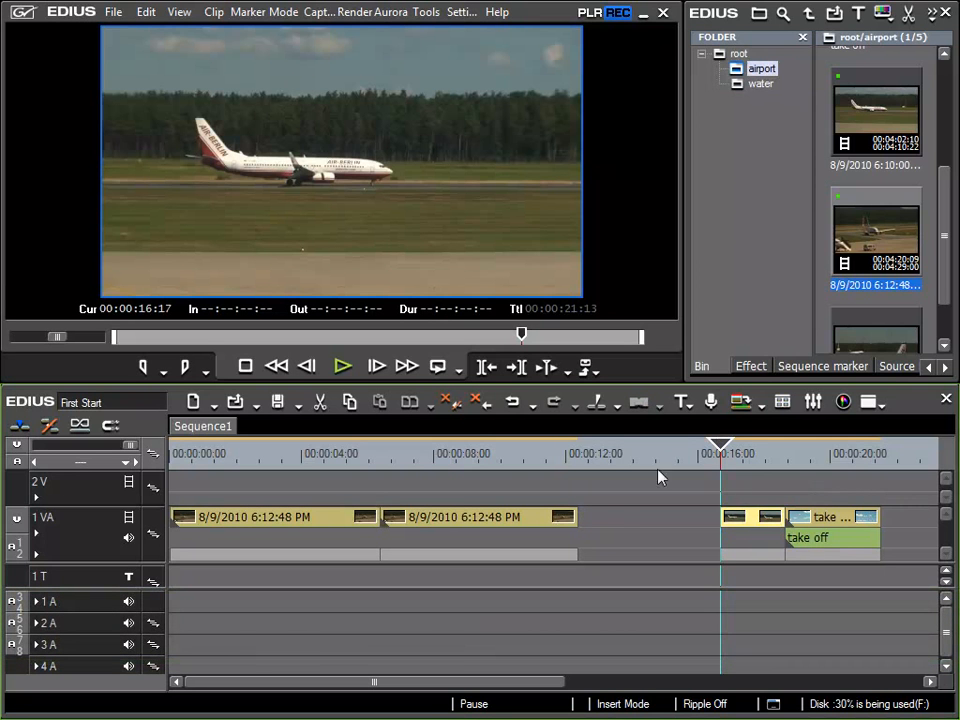
{"action": "left_click", "coordinate": [511, 401]}
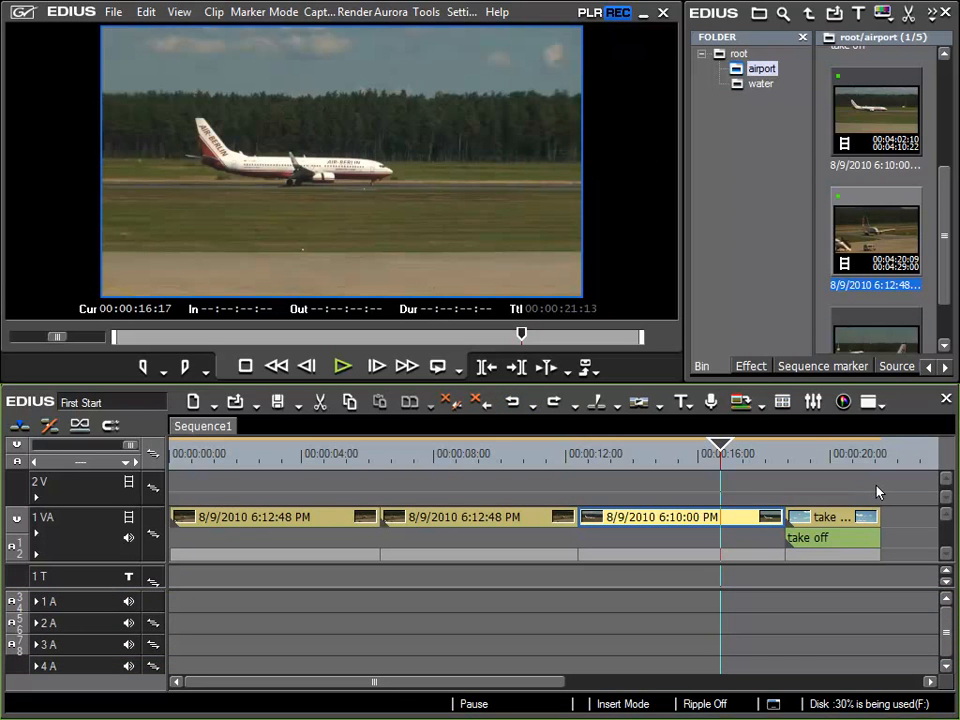
{"action": "key", "text": "alt+n"}
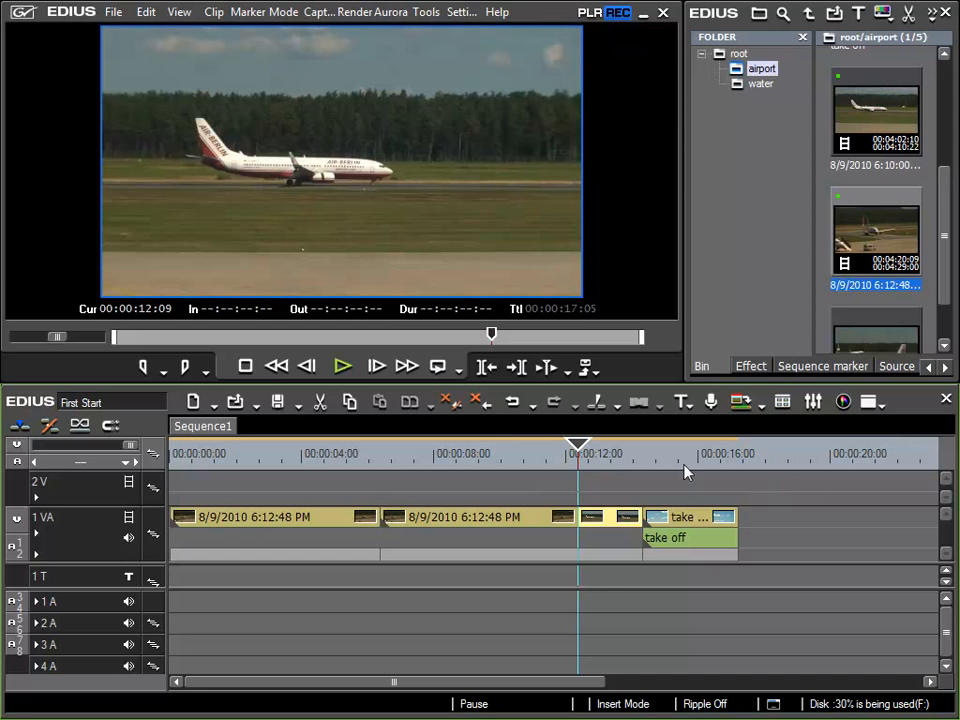
{"action": "left_click", "coordinate": [512, 403]}
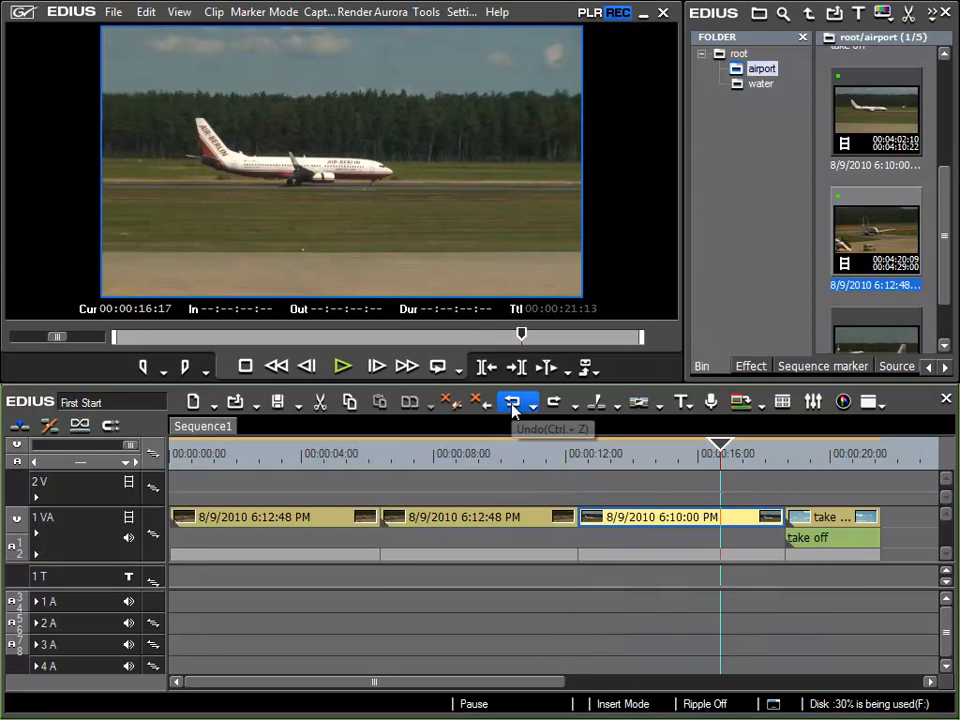
Select the third clip's in point and nudge it frame by frame to 00:00:13:11 with ripple off
{"action": "left_click", "coordinate": [781, 522]}
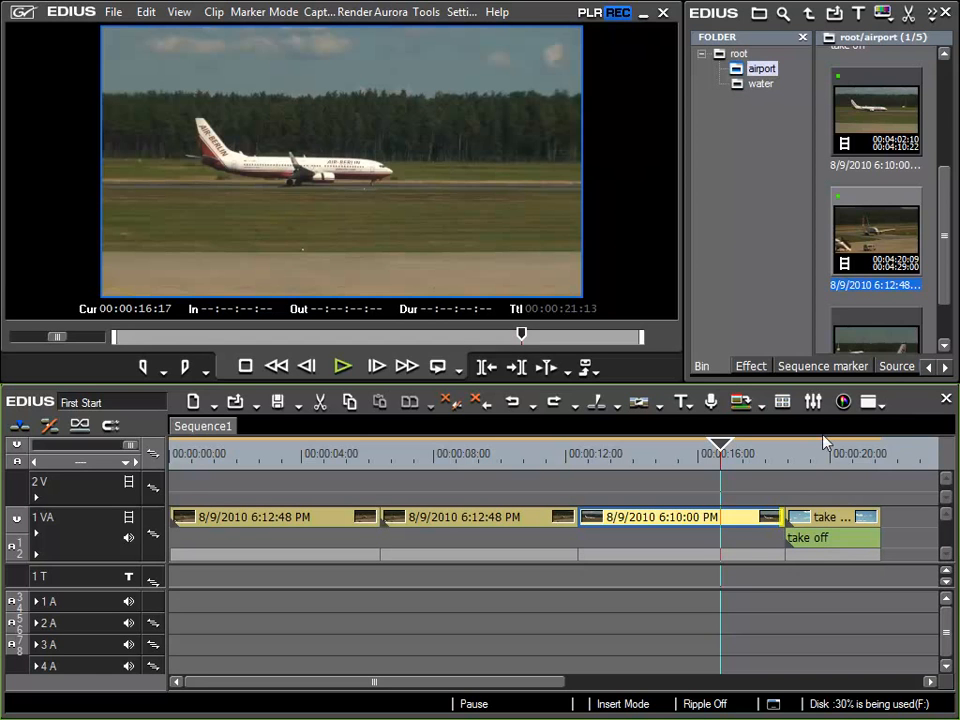
{"action": "left_click", "coordinate": [585, 522]}
{"action": "key", "text": "period"}
{"action": "key", "text": "period"}
{"action": "key", "text": "period"}
{"action": "key", "text": "period"}
{"action": "key", "text": "period"}
{"action": "key", "text": "period"}
{"action": "key", "text": "period"}
{"action": "key", "text": "period"}
{"action": "key", "text": "period"}
{"action": "key", "text": "period"}
{"action": "key", "text": "period"}
{"action": "key", "text": "period"}
{"action": "key", "text": "comma"}
{"action": "key", "text": "period"}
{"action": "key", "text": "period"}
{"action": "key", "text": "period"}
{"action": "key", "text": "period"}
{"action": "key", "text": "period"}
{"action": "key", "text": "period"}
{"action": "key", "text": "period"}
{"action": "key", "text": "period"}
{"action": "key", "text": "period"}
{"action": "key", "text": "period"}
{"action": "key", "text": "period"}
{"action": "key", "text": "period"}
{"action": "key", "text": "period"}
{"action": "key", "text": "period"}
{"action": "key", "text": "period"}
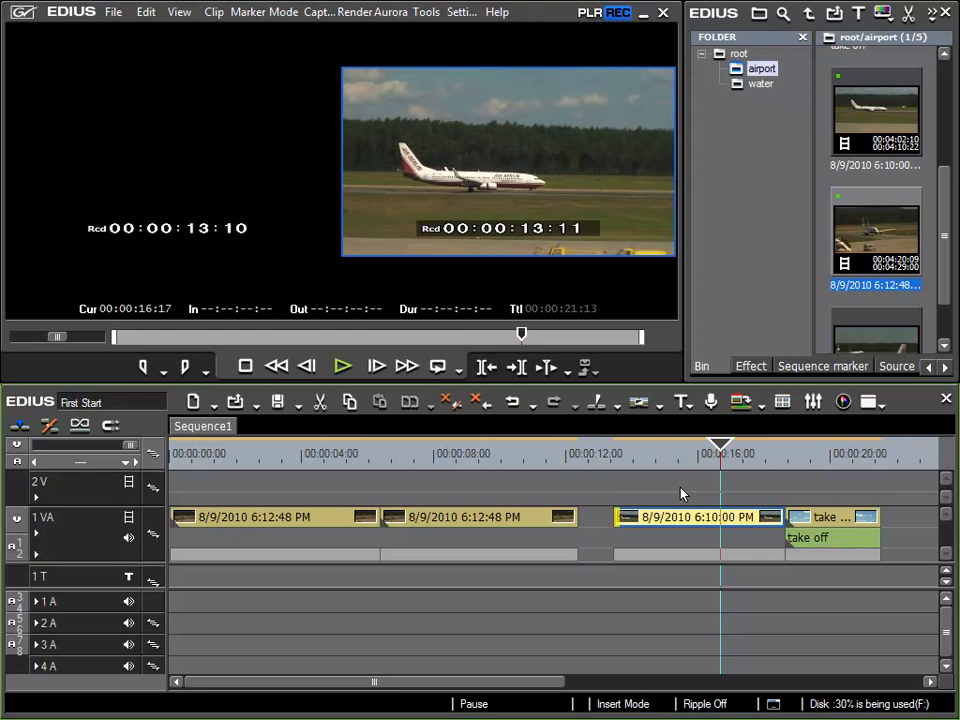
Nudge the third clip's in point earlier to 00:00:13:03, and undo all of its in-point nudges
{"action": "key", "text": "comma"}
{"action": "key", "text": "comma"}
{"action": "key", "text": "comma"}
{"action": "key", "text": "comma"}
{"action": "key", "text": "comma"}
{"action": "key", "text": "comma"}
{"action": "key", "text": "comma"}
{"action": "key", "text": "comma"}
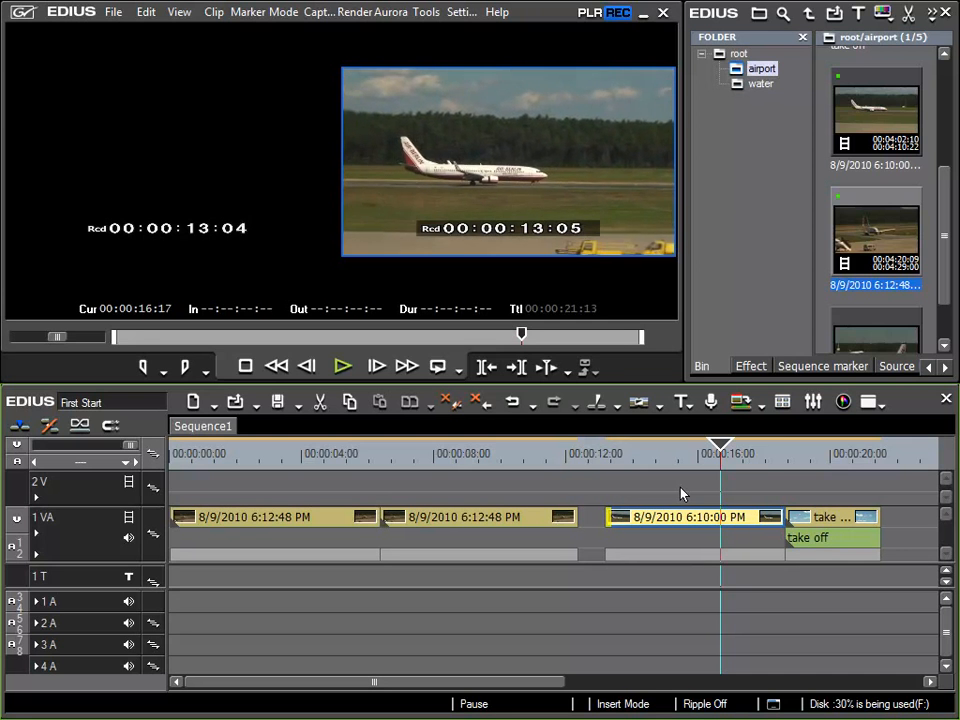
{"action": "key", "text": "comma"}
{"action": "key", "text": "comma"}
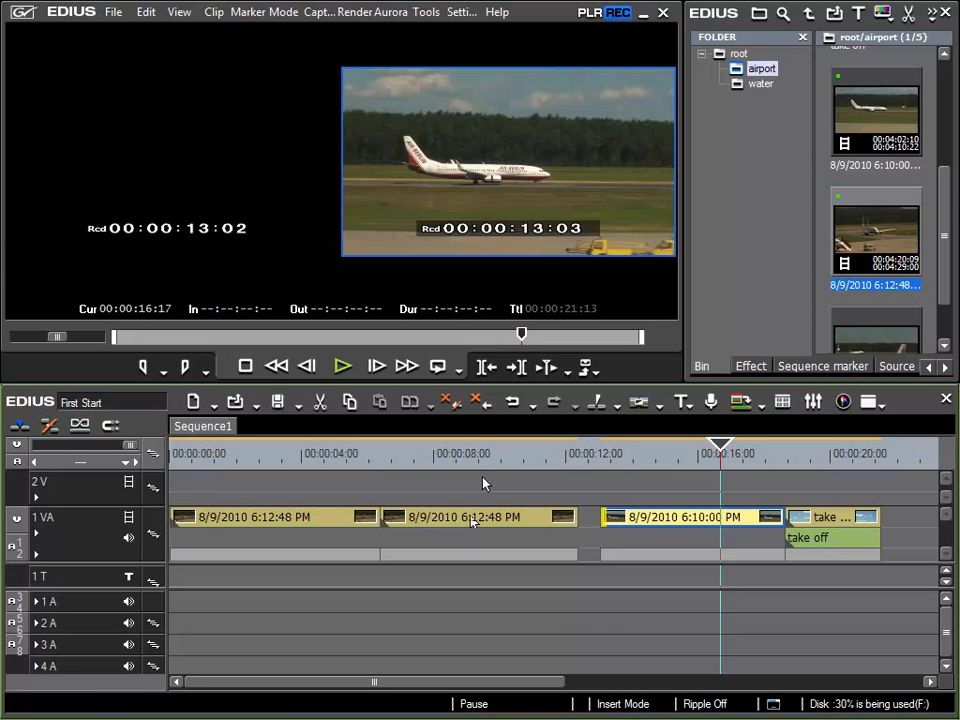
{"action": "left_click", "coordinate": [513, 403]}
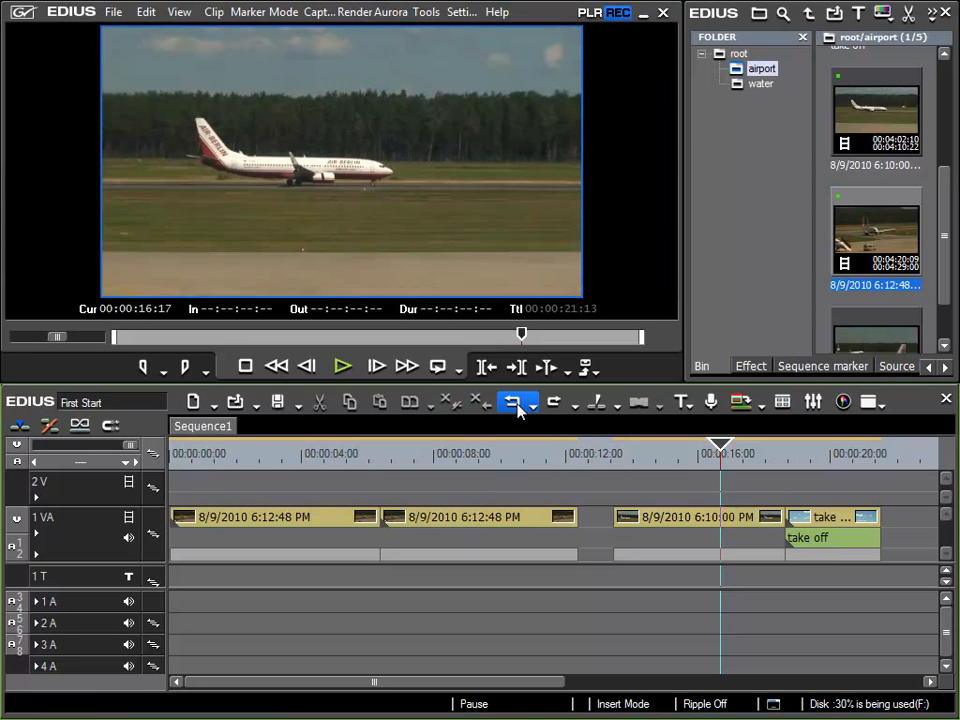
{"action": "left_click", "coordinate": [518, 405]}
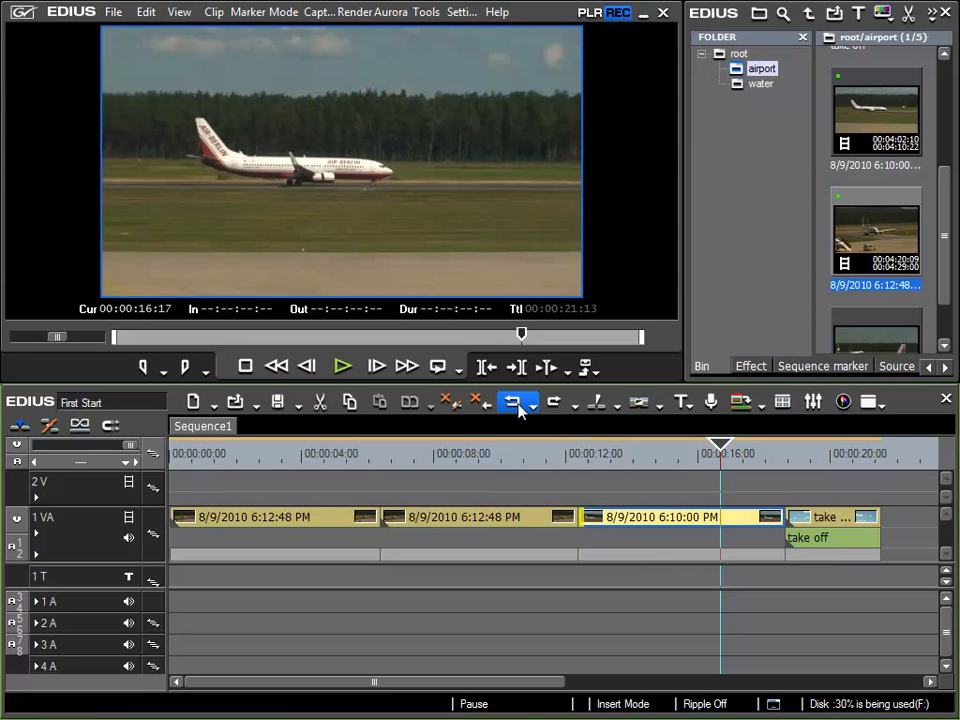
Turn ripple mode on and shorten the third clip from its in point in frame nudges until the sequence lasts 00:00:20:22
{"action": "left_click", "coordinate": [49, 424]}
{"action": "key", "text": "period"}
{"action": "key", "text": "period"}
{"action": "key", "text": "period"}
{"action": "key", "text": "period"}
{"action": "key", "text": "period"}
{"action": "key", "text": "period"}
{"action": "key", "text": "period"}
{"action": "key", "text": "period"}
{"action": "key", "text": "period"}
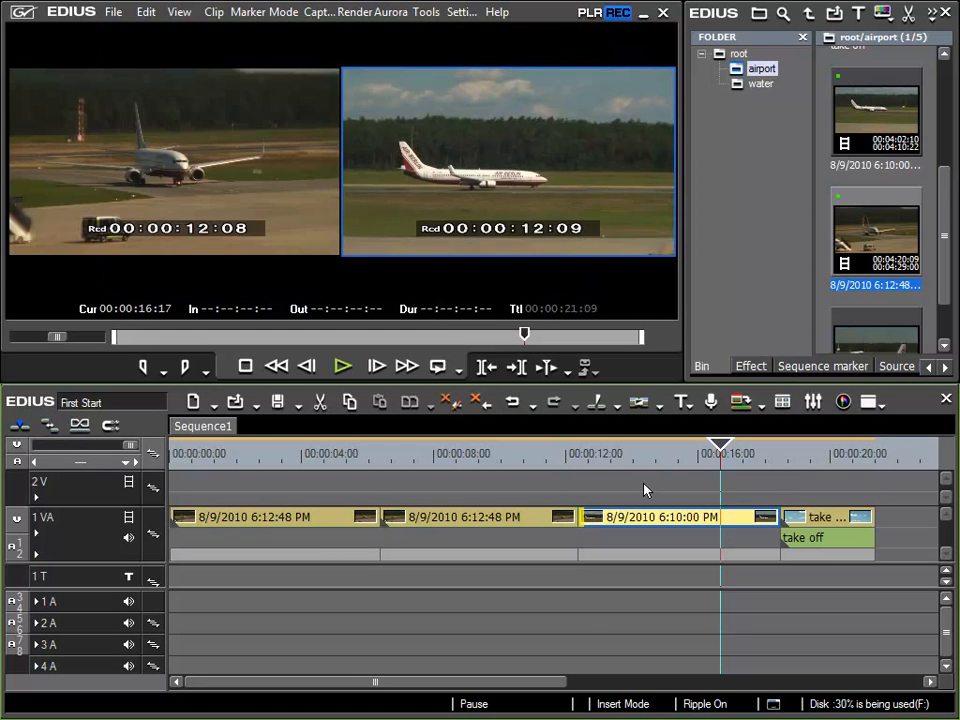
{"action": "key", "text": "period"}
{"action": "key", "text": "period"}
{"action": "key", "text": "period"}
{"action": "key", "text": "period"}
{"action": "key", "text": "period"}
{"action": "key", "text": "period"}
{"action": "key", "text": "period"}
{"action": "key", "text": "period"}
{"action": "key", "text": "period"}
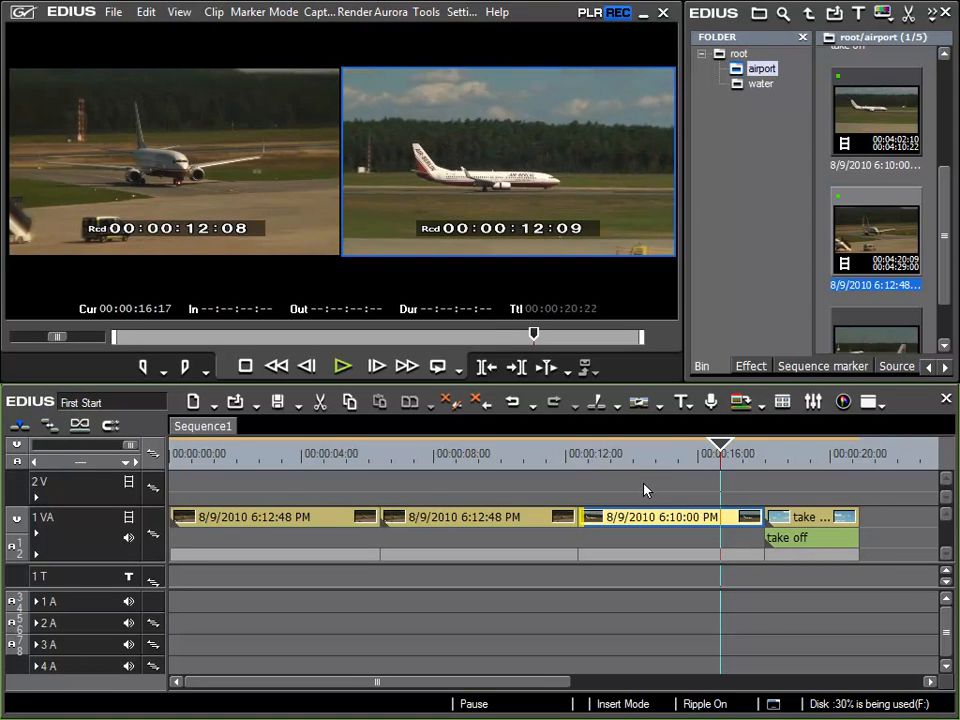
Lengthen the third clip from its in point in frame nudges until the sequence lasts 00:00:21:17
{"action": "key", "text": "comma"}
{"action": "key", "text": "comma"}
{"action": "key", "text": "comma"}
{"action": "key", "text": "comma"}
{"action": "key", "text": "comma"}
{"action": "key", "text": "comma"}
{"action": "key", "text": "comma"}
{"action": "key", "text": "comma"}
{"action": "key", "text": "comma"}
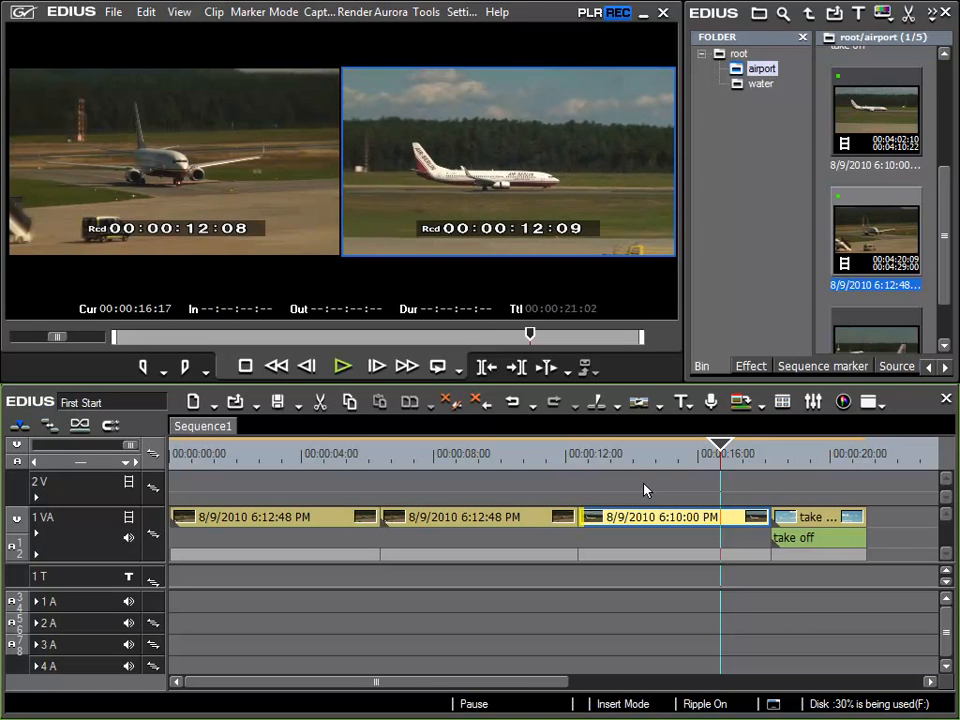
{"action": "key", "text": "comma"}
{"action": "key", "text": "comma"}
{"action": "key", "text": "comma"}
{"action": "key", "text": "comma"}
{"action": "key", "text": "comma"}
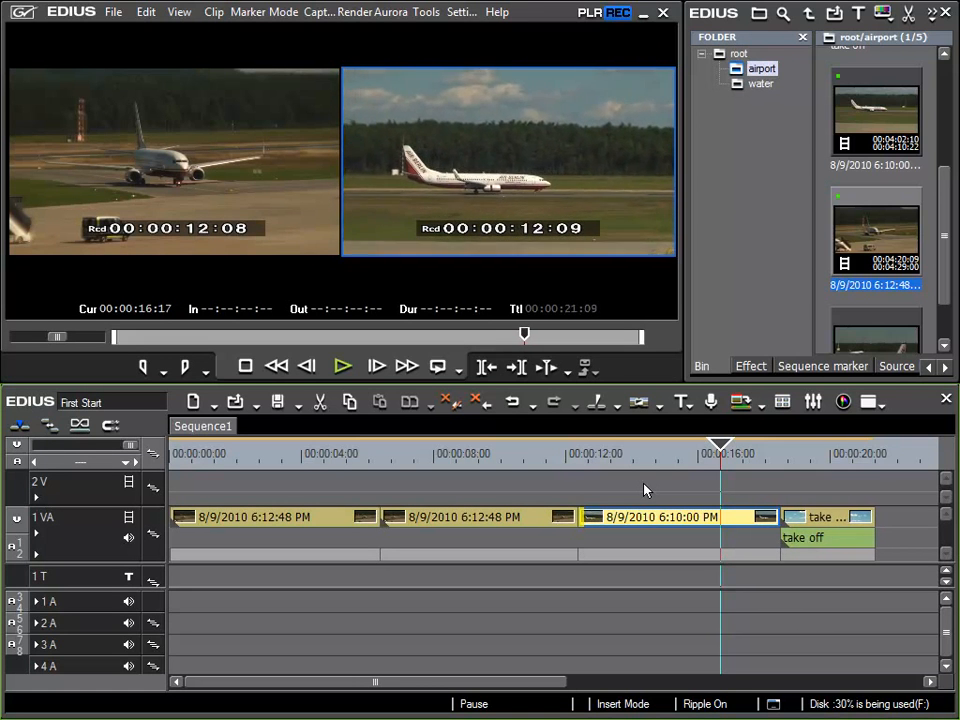
{"action": "key", "text": "comma"}
{"action": "key", "text": "comma"}
{"action": "key", "text": "comma"}
{"action": "key", "text": "comma"}
{"action": "key", "text": "comma"}
{"action": "key", "text": "comma"}
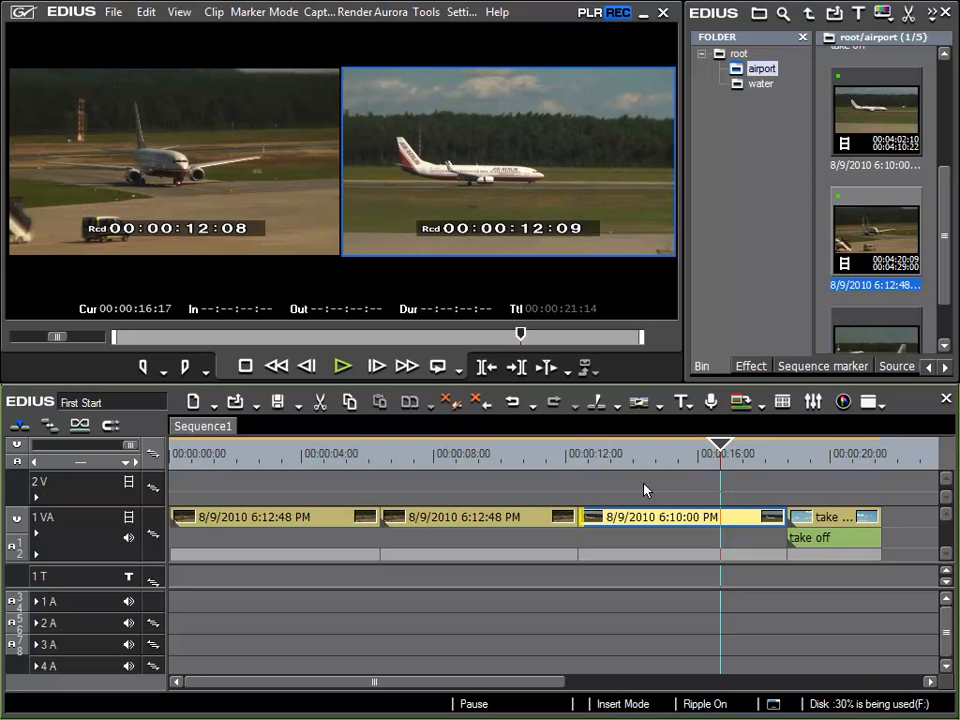
{"action": "key", "text": "comma"}
{"action": "key", "text": "comma"}
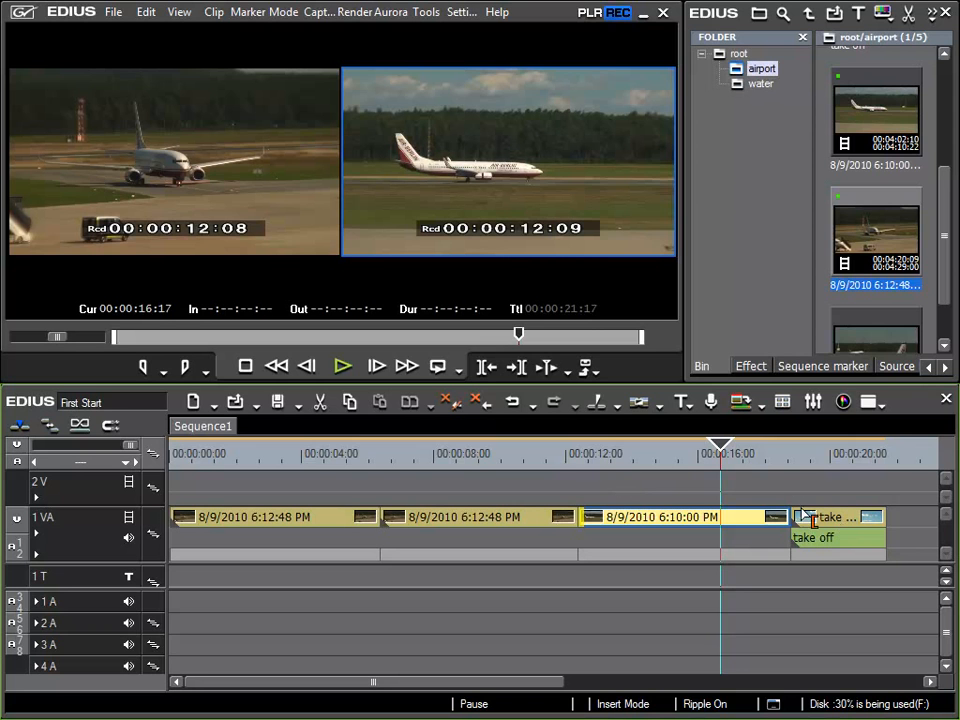
Select the take off clip, turn ripple mode off, and nudge the clip six frames later so it ends at 00:00:21:23
{"action": "left_click", "coordinate": [835, 524]}
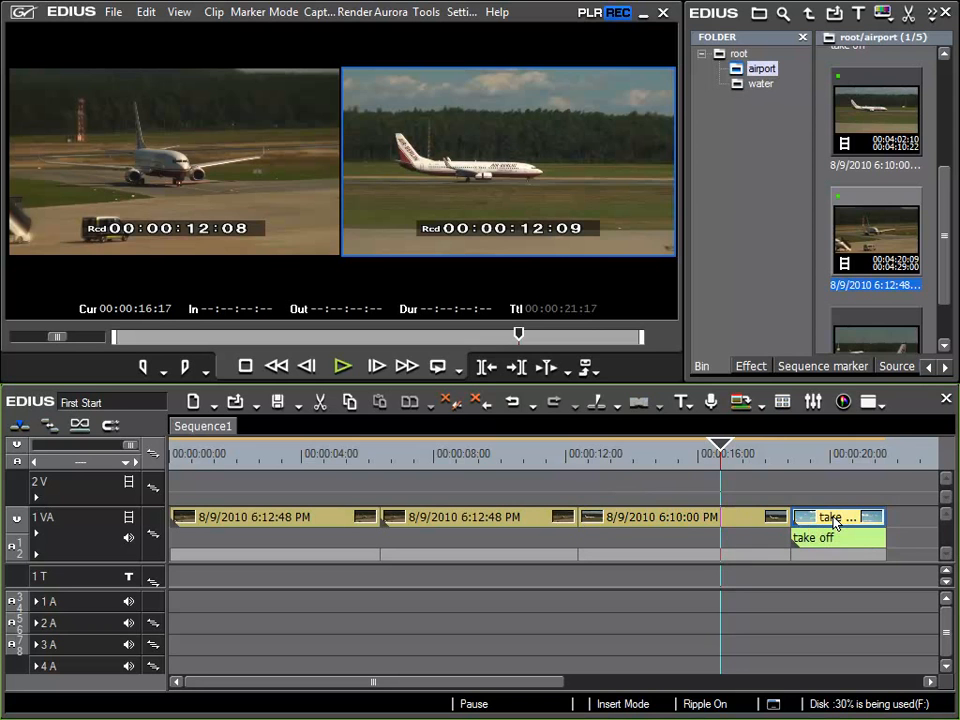
{"action": "left_click", "coordinate": [50, 427]}
{"action": "key", "text": "period"}
{"action": "key", "text": "period"}
{"action": "key", "text": "period"}
{"action": "key", "text": "period"}
{"action": "key", "text": "period"}
{"action": "key", "text": "period"}
{"action": "key", "text": "period"}
{"action": "key", "text": "period"}
{"action": "key", "text": "period"}
{"action": "key", "text": "period"}
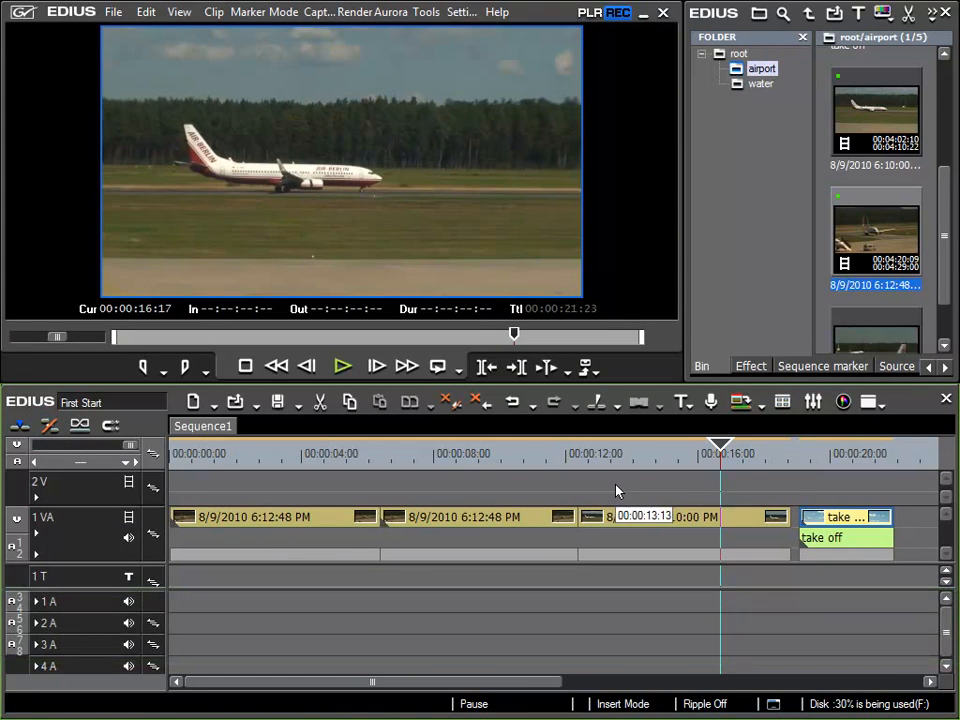
Nudge the take off clip later in frame steps until it ends past 00:00:22:14
{"action": "key", "text": "period"}
{"action": "key", "text": "period"}
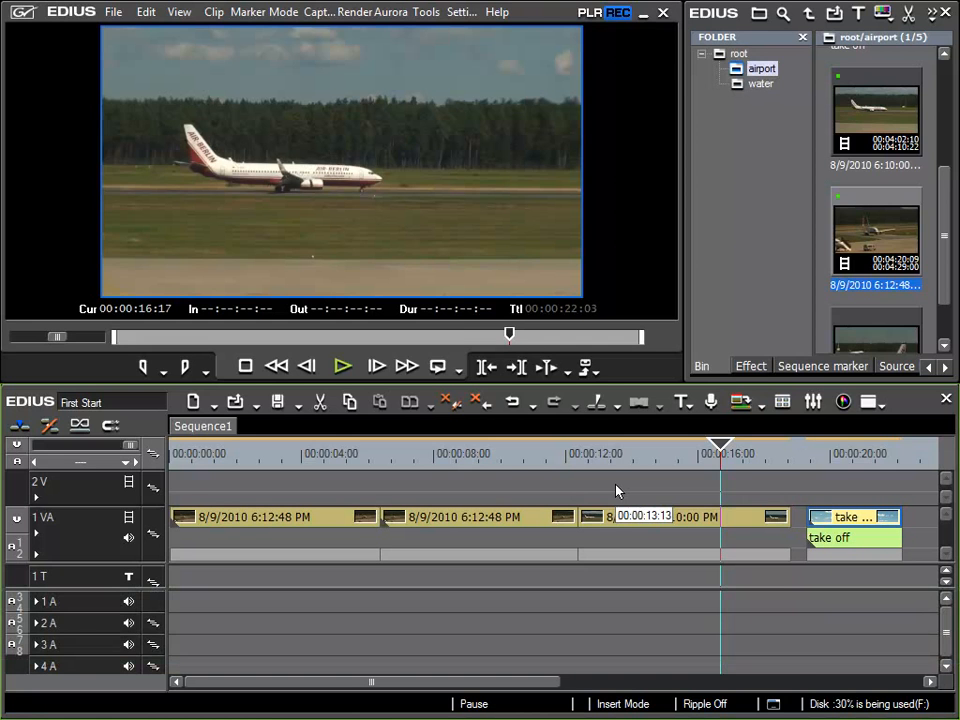
{"action": "key", "text": "period"}
{"action": "key", "text": "period"}
{"action": "key", "text": "period"}
{"action": "key", "text": "period"}
{"action": "key", "text": "period"}
{"action": "key", "text": "period"}
{"action": "key", "text": "period"}
{"action": "key", "text": "period"}
{"action": "key", "text": "period"}
{"action": "key", "text": "period"}
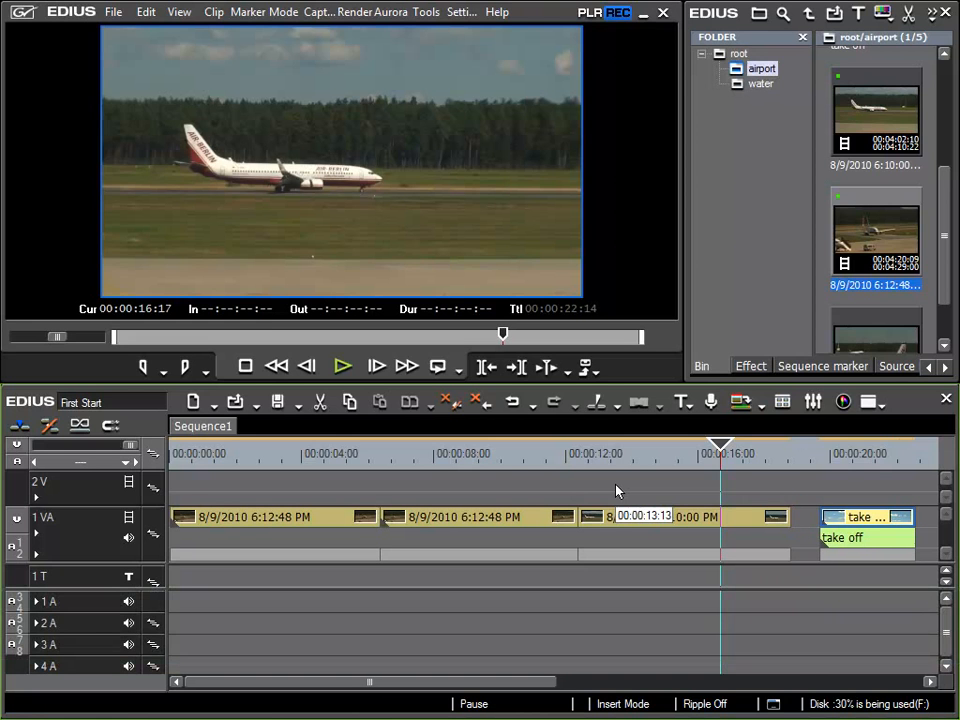
{"action": "key", "text": "period"}
{"action": "key", "text": "period"}
{"action": "key", "text": "period"}
{"action": "key", "text": "period"}
{"action": "key", "text": "period"}
{"action": "key", "text": "period"}
{"action": "key", "text": "period"}
{"action": "key", "text": "period"}
{"action": "key", "text": "period"}
{"action": "key", "text": "period"}
{"action": "key", "text": "period"}
{"action": "key", "text": "period"}
{"action": "key", "text": "period"}
{"action": "key", "text": "period"}
{"action": "key", "text": "period"}
{"action": "key", "text": "period"}
{"action": "key", "text": "period"}
{"action": "key", "text": "period"}
{"action": "key", "text": "period"}
{"action": "key", "text": "period"}
Nudge the take off clip earlier in frame steps until it ends at 00:00:21:19
{"action": "key", "text": "comma"}
{"action": "key", "text": "comma"}
{"action": "key", "text": "comma"}
{"action": "key", "text": "comma"}
{"action": "key", "text": "comma"}
{"action": "key", "text": "comma"}
{"action": "key", "text": "comma"}
{"action": "key", "text": "comma"}
{"action": "key", "text": "comma"}
{"action": "key", "text": "comma"}
{"action": "key", "text": "comma"}
{"action": "key", "text": "comma"}
{"action": "key", "text": "comma"}
{"action": "key", "text": "comma"}
{"action": "key", "text": "comma"}
{"action": "key", "text": "comma"}
{"action": "key", "text": "comma"}
{"action": "key", "text": "comma"}
{"action": "key", "text": "comma"}
{"action": "key", "text": "comma"}
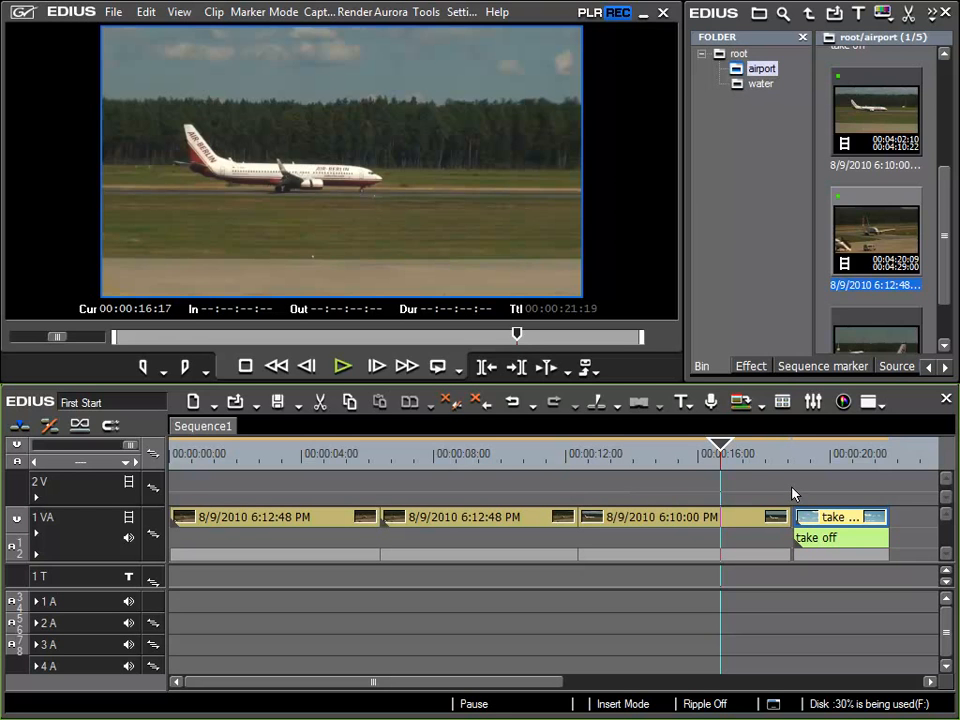
Undo and redo the take off clip's last three nudges, and undo all eleven of its moves in one go
{"action": "left_click", "coordinate": [512, 406]}
{"action": "left_click", "coordinate": [512, 406]}
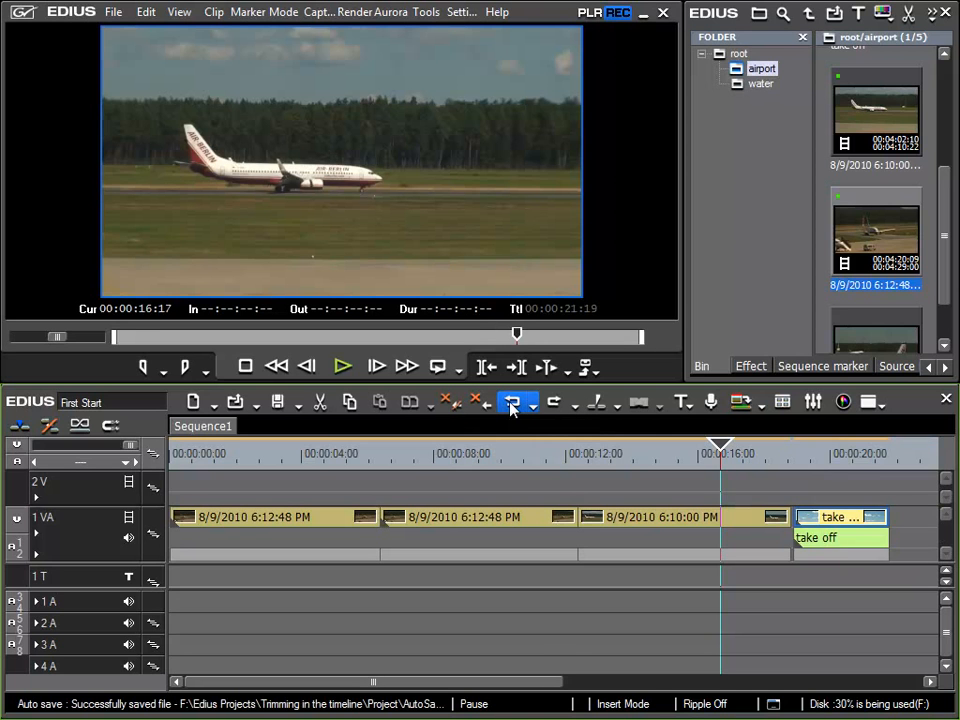
{"action": "left_click", "coordinate": [512, 406]}
{"action": "left_click", "coordinate": [553, 404]}
{"action": "left_click", "coordinate": [553, 404]}
{"action": "left_click", "coordinate": [553, 404]}
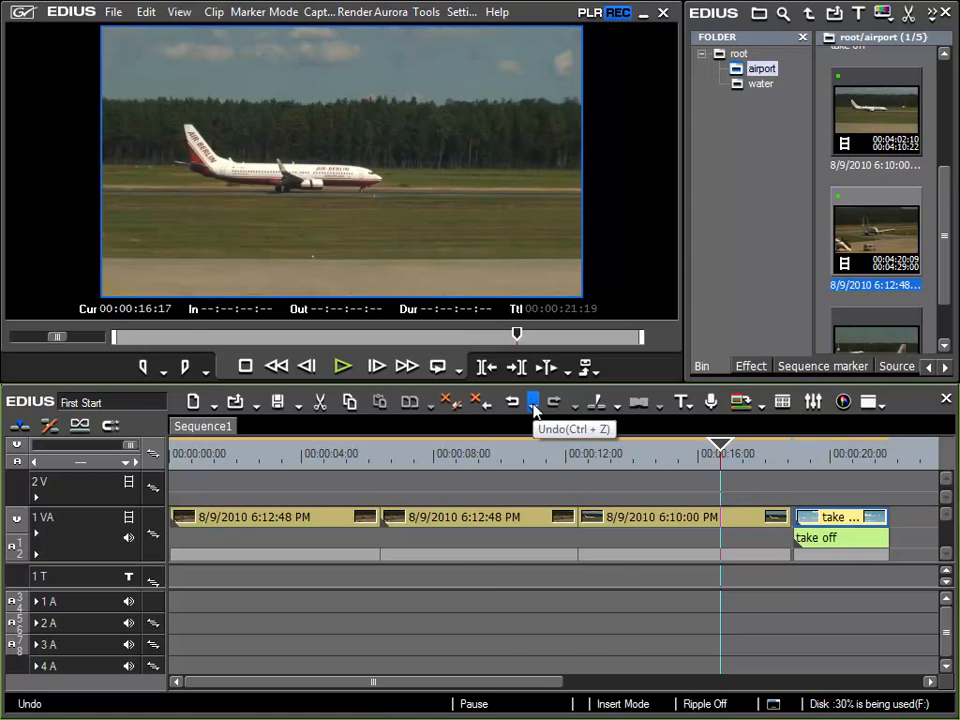
{"action": "left_click", "coordinate": [533, 407]}
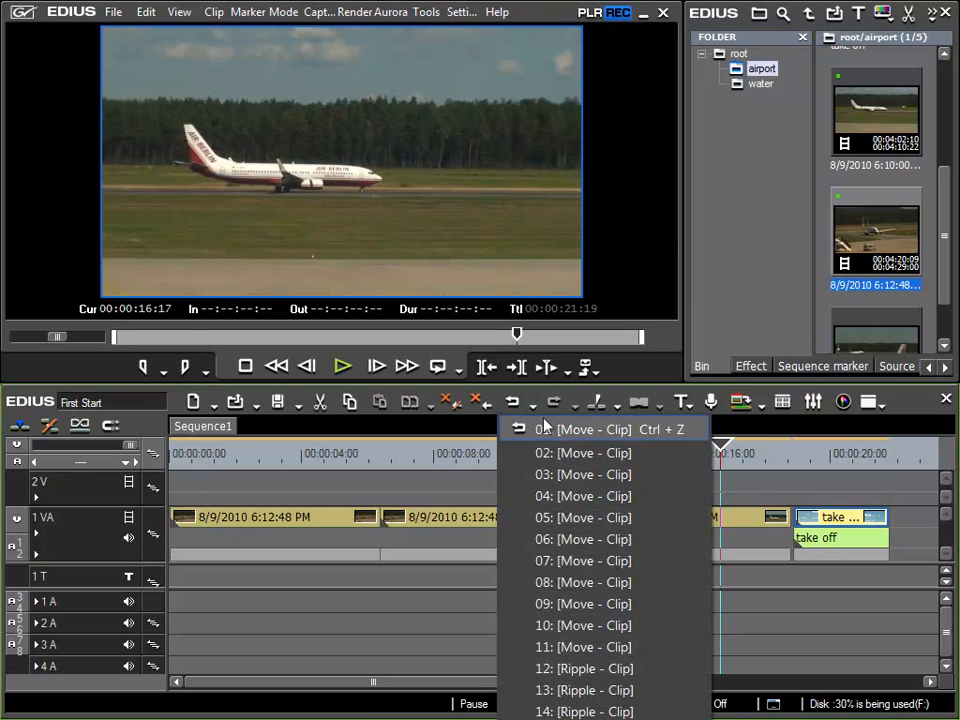
{"action": "left_click", "coordinate": [570, 648]}
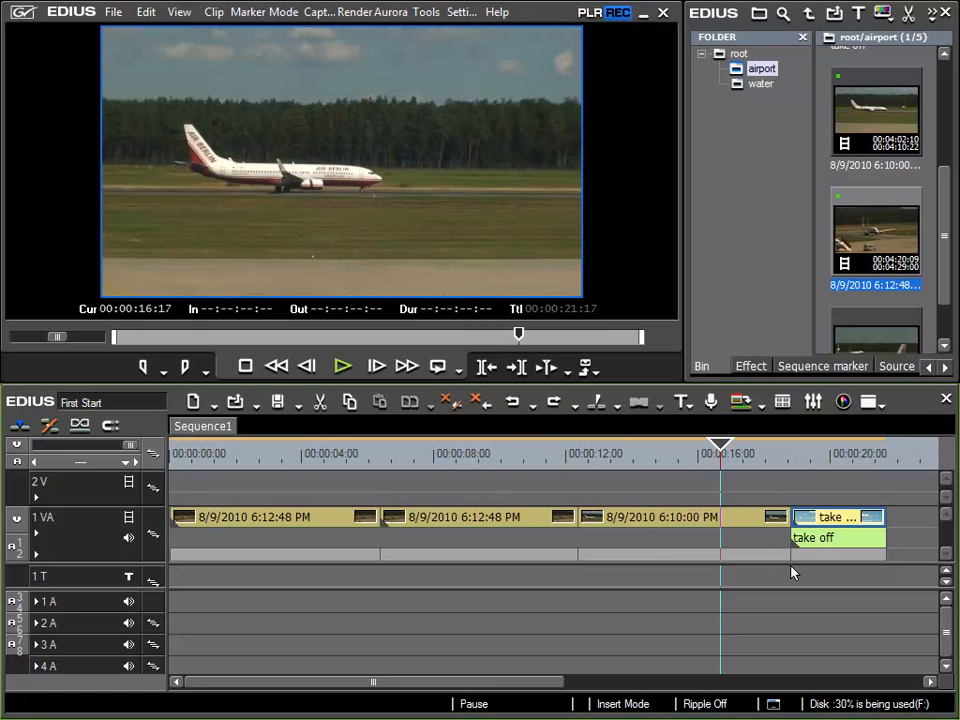
Redo nudges to reopen the gap before the take off clip, and delete that gap with the playhead at 00:00:19:05
{"action": "left_click", "coordinate": [553, 401]}
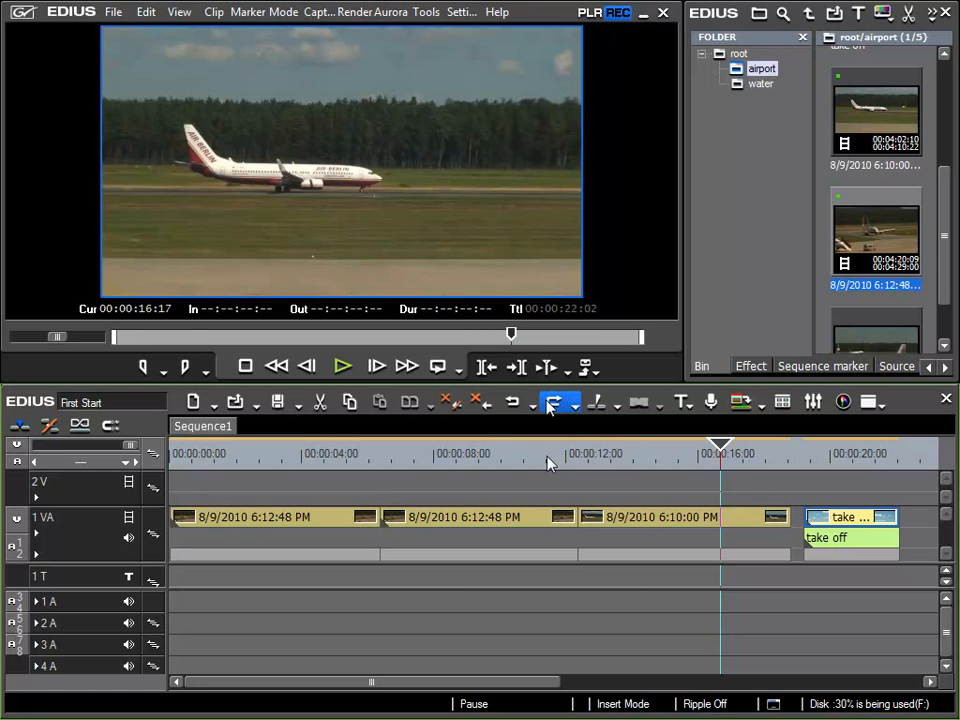
{"action": "left_click", "coordinate": [804, 456]}
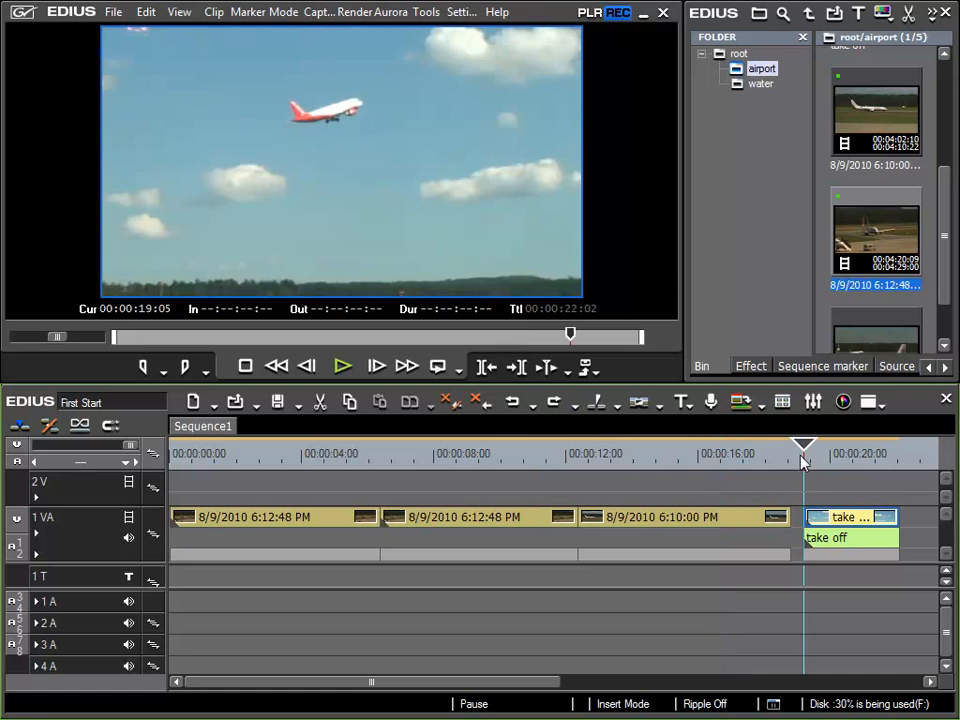
{"action": "right_click", "coordinate": [800, 519]}
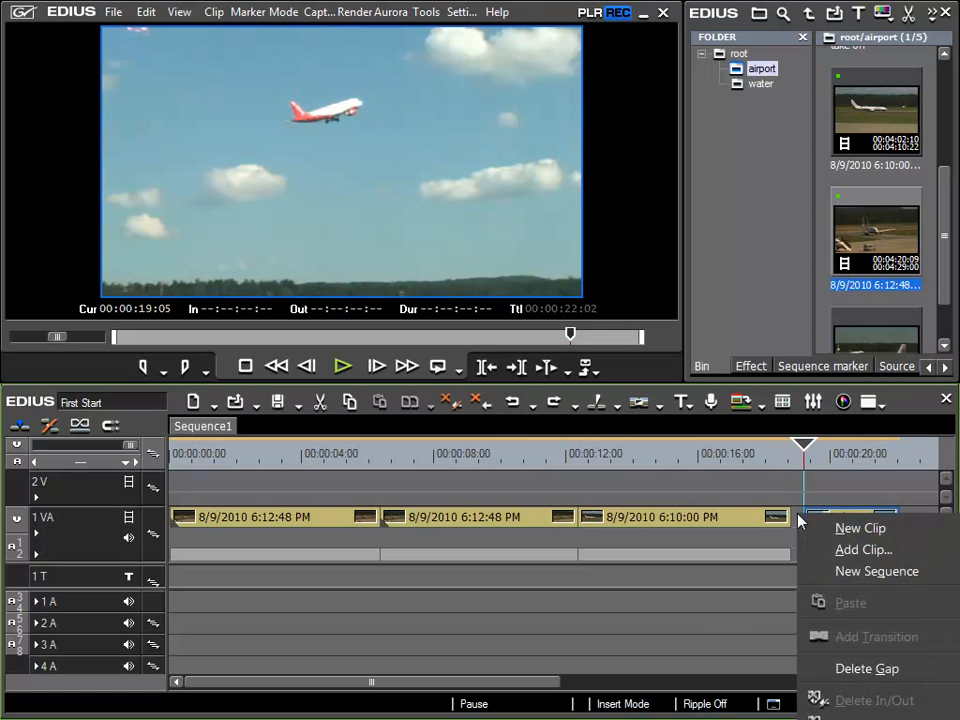
{"action": "left_click", "coordinate": [866, 669]}
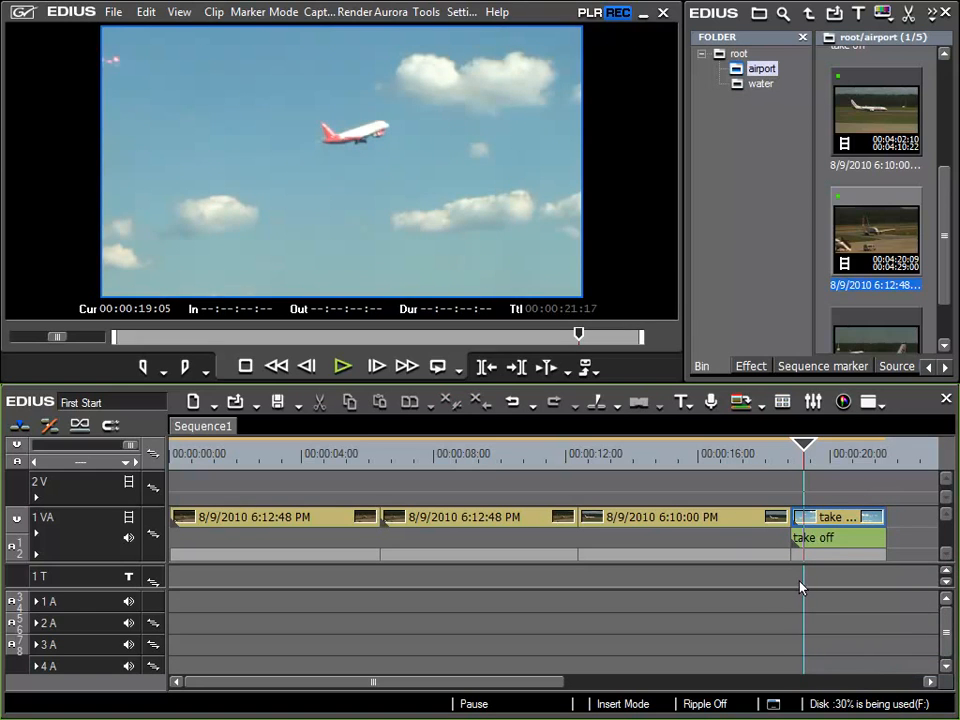